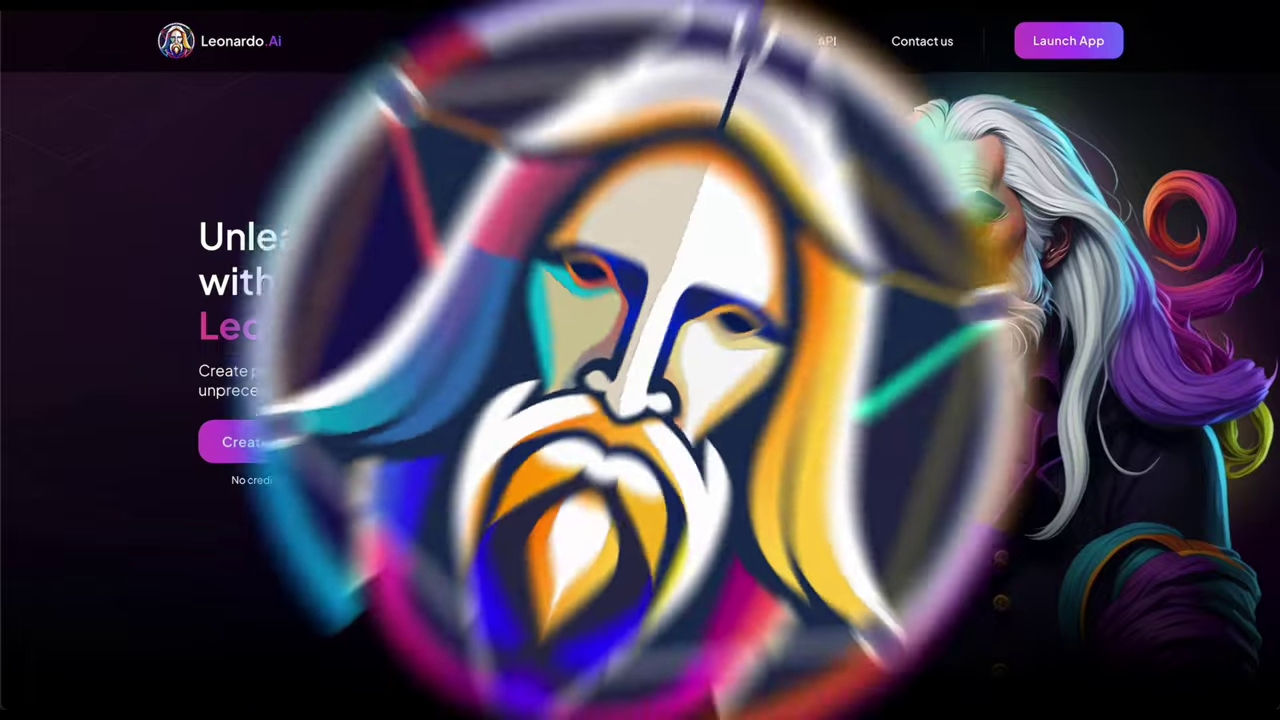
Scroll down the Leonardo.Ai landing page and choose Create an account to sign in.
{"action": "scroll", "coordinate": [1081, 607], "scroll_direction": "down", "scroll_amount": 5}
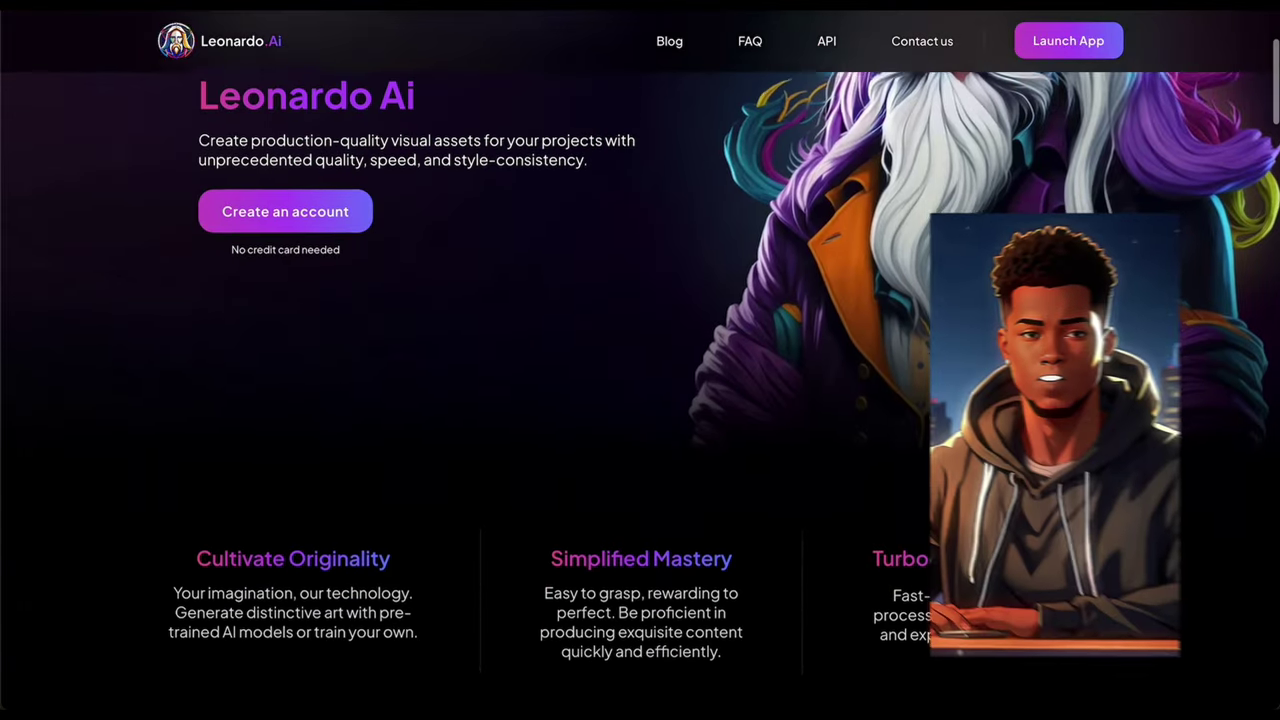
{"action": "scroll", "coordinate": [1081, 607], "scroll_direction": "down", "scroll_amount": 5}
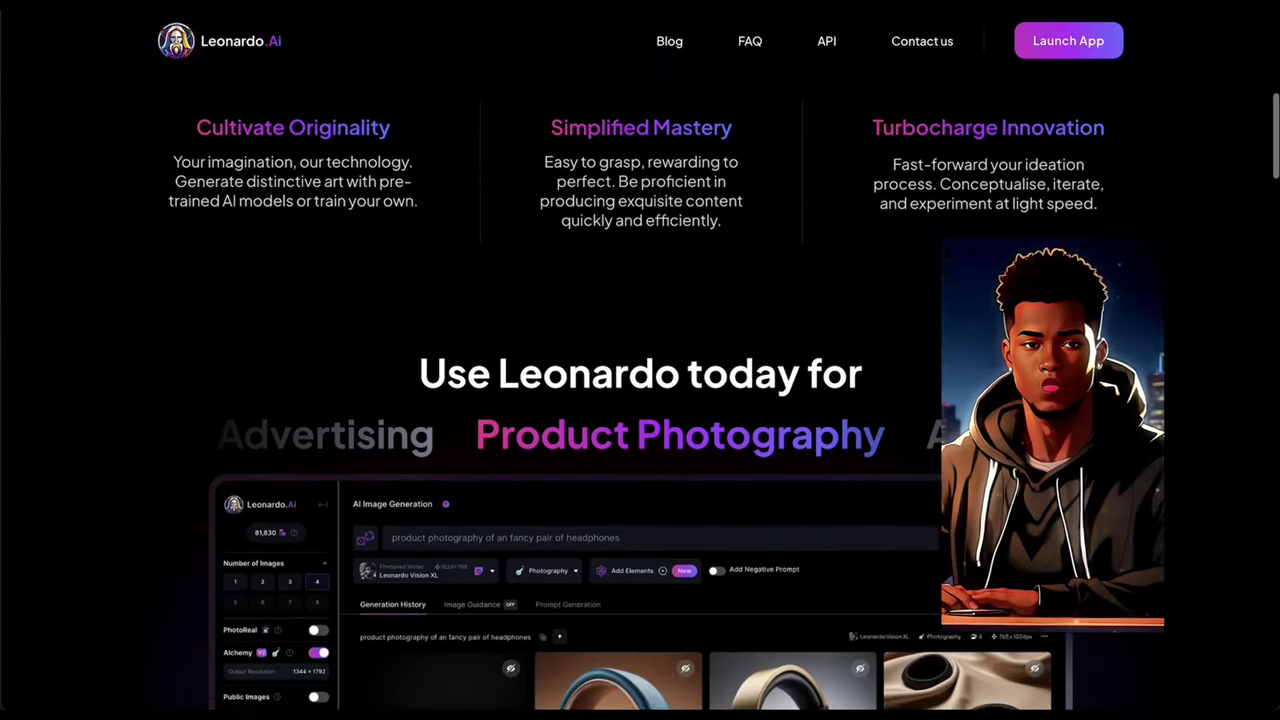
{"action": "scroll", "coordinate": [1081, 607], "scroll_direction": "down", "scroll_amount": 3}
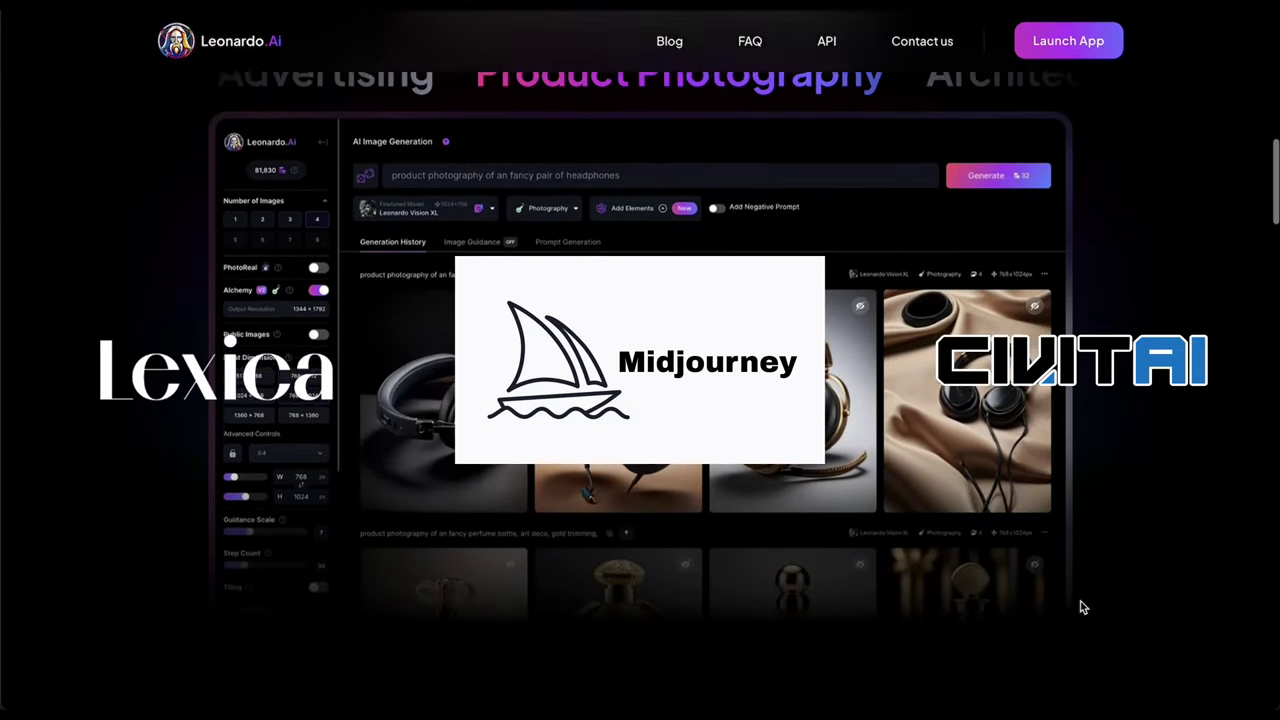
{"action": "scroll", "coordinate": [1081, 607], "scroll_direction": "down", "scroll_amount": 7}
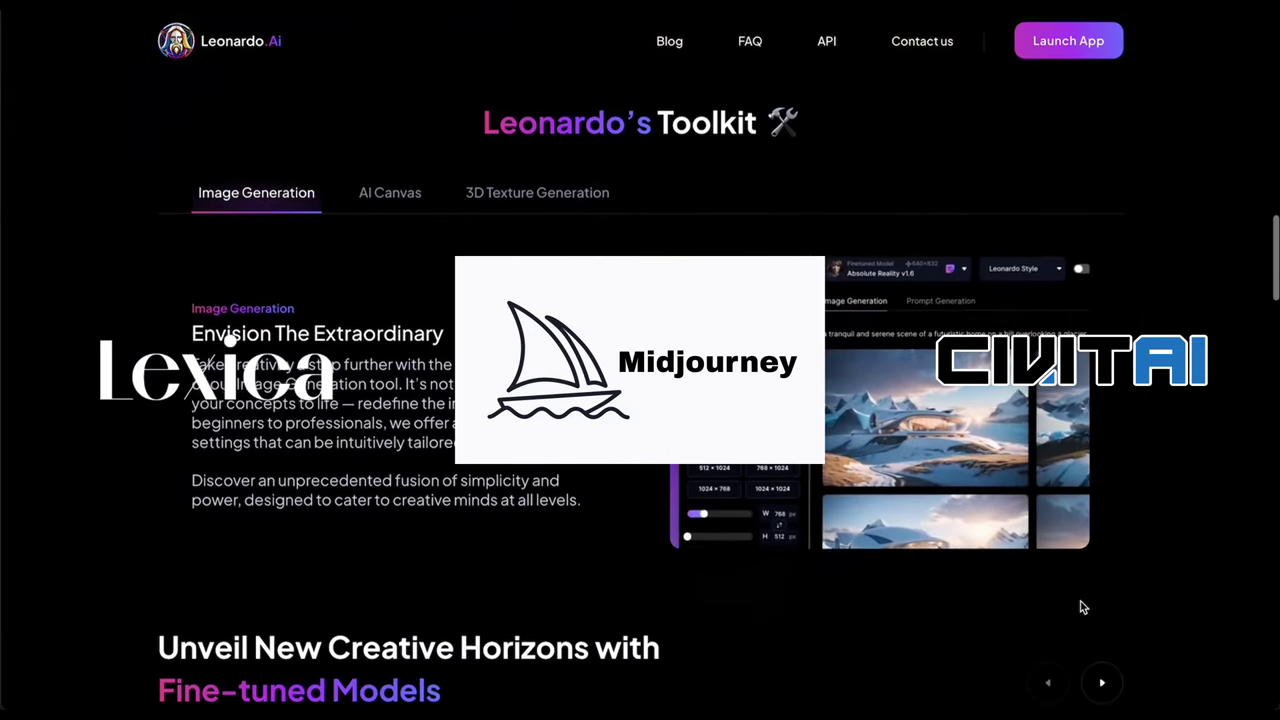
{"action": "scroll", "coordinate": [1081, 607], "scroll_direction": "down", "scroll_amount": 7}
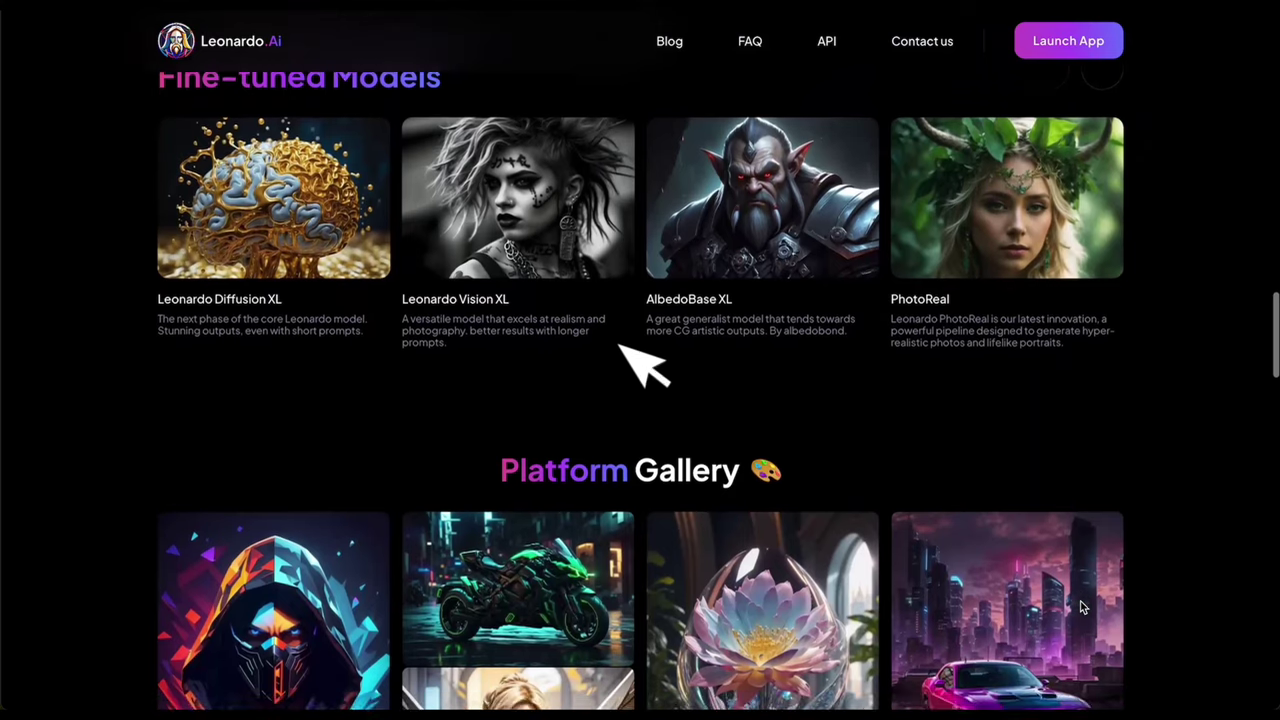
{"action": "scroll", "coordinate": [1081, 607], "scroll_direction": "down", "scroll_amount": 3}
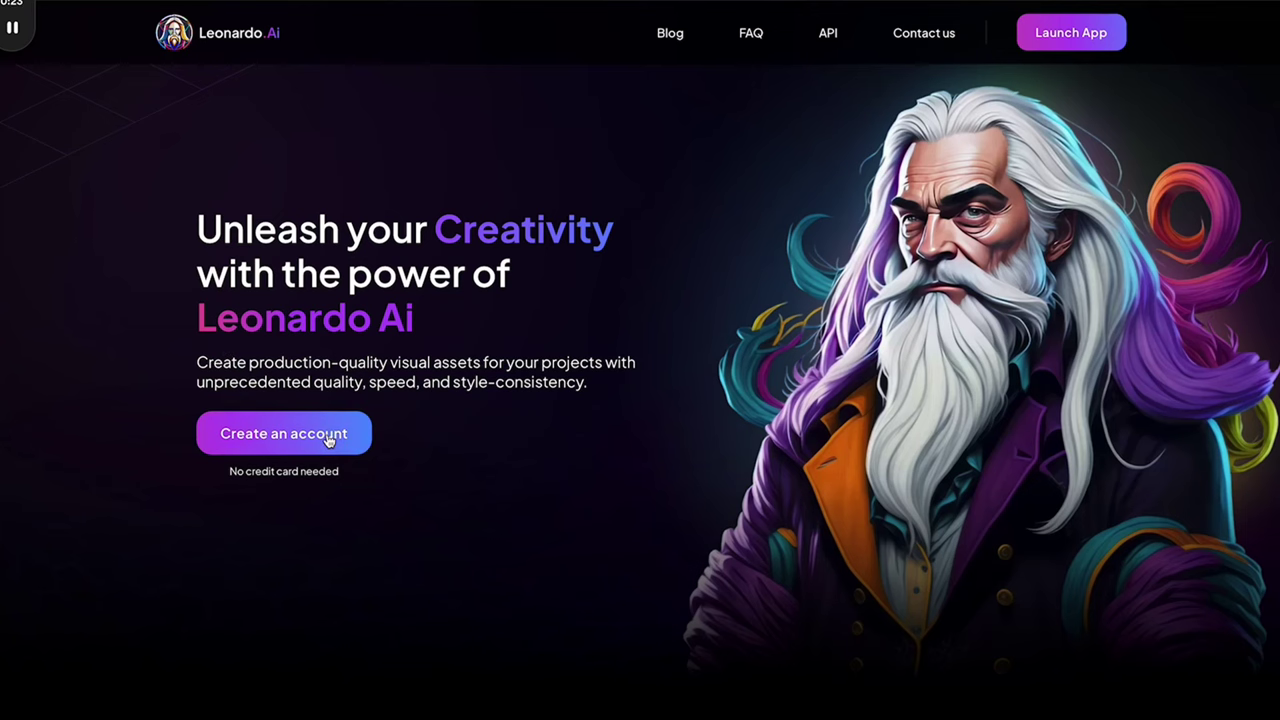
{"action": "left_click", "coordinate": [328, 440]}
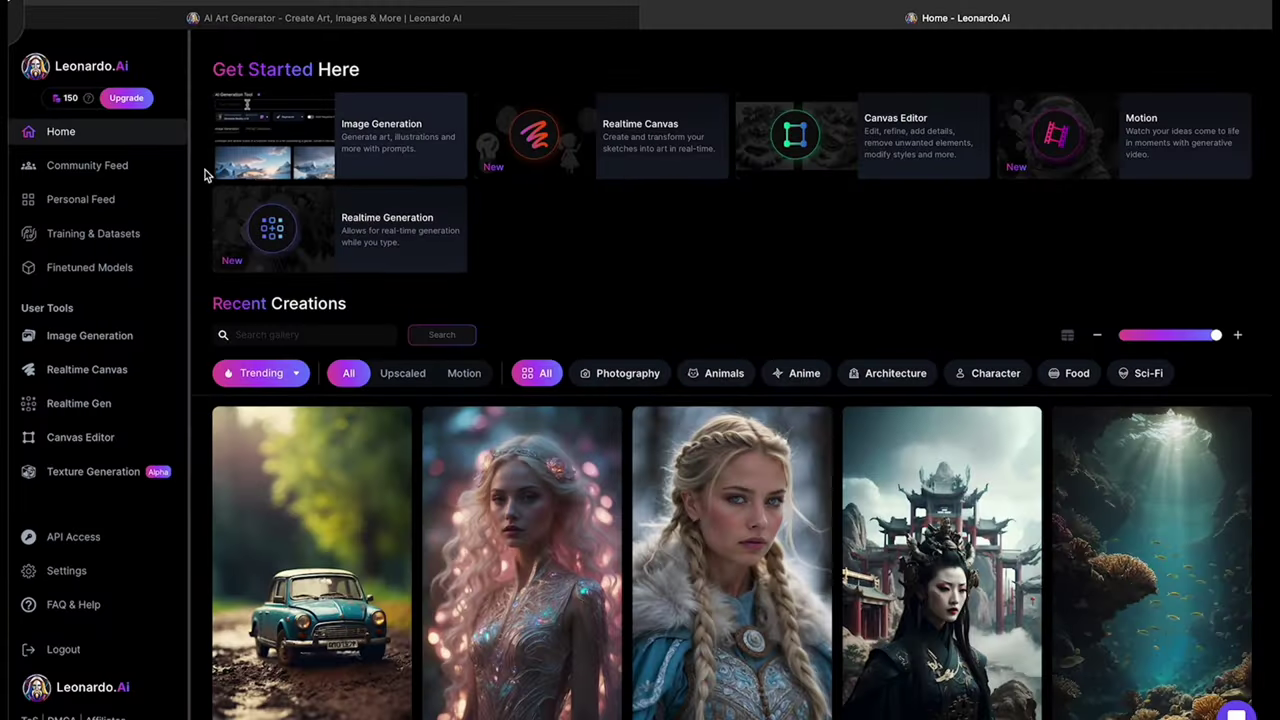
Filter the Community Feed to Character images and open the pink-haired girl's details.
{"action": "left_click", "coordinate": [141, 176]}
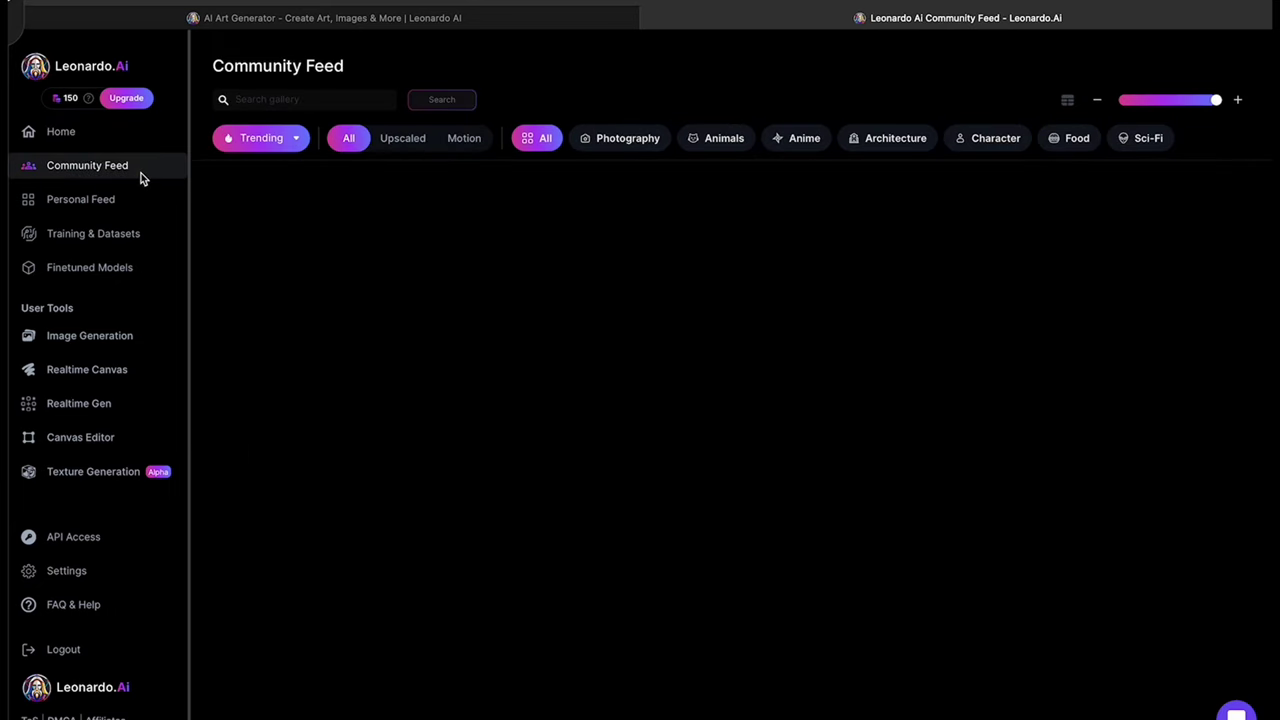
{"action": "scroll", "coordinate": [730, 400], "scroll_direction": "down", "scroll_amount": 2}
{"action": "left_click", "coordinate": [995, 89]}
{"action": "scroll", "coordinate": [767, 366], "scroll_direction": "down", "scroll_amount": 10}
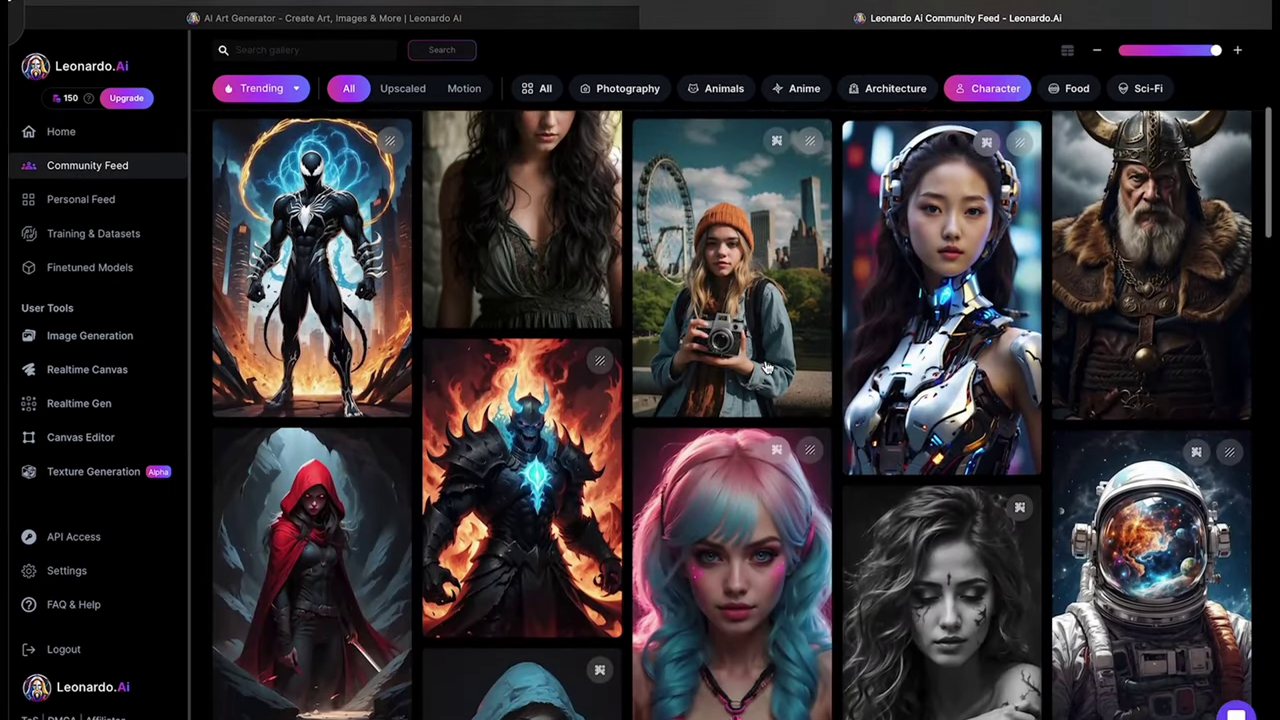
{"action": "scroll", "coordinate": [767, 366], "scroll_direction": "down", "scroll_amount": 10}
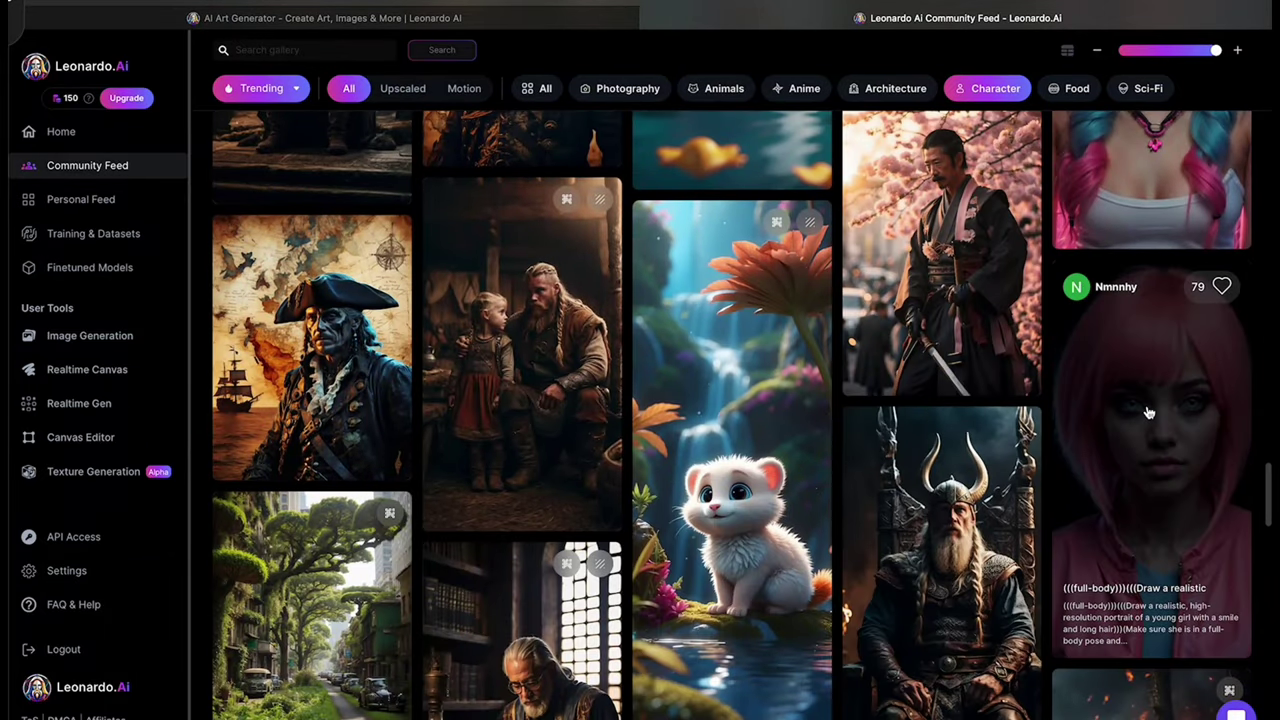
{"action": "left_click", "coordinate": [1149, 412]}
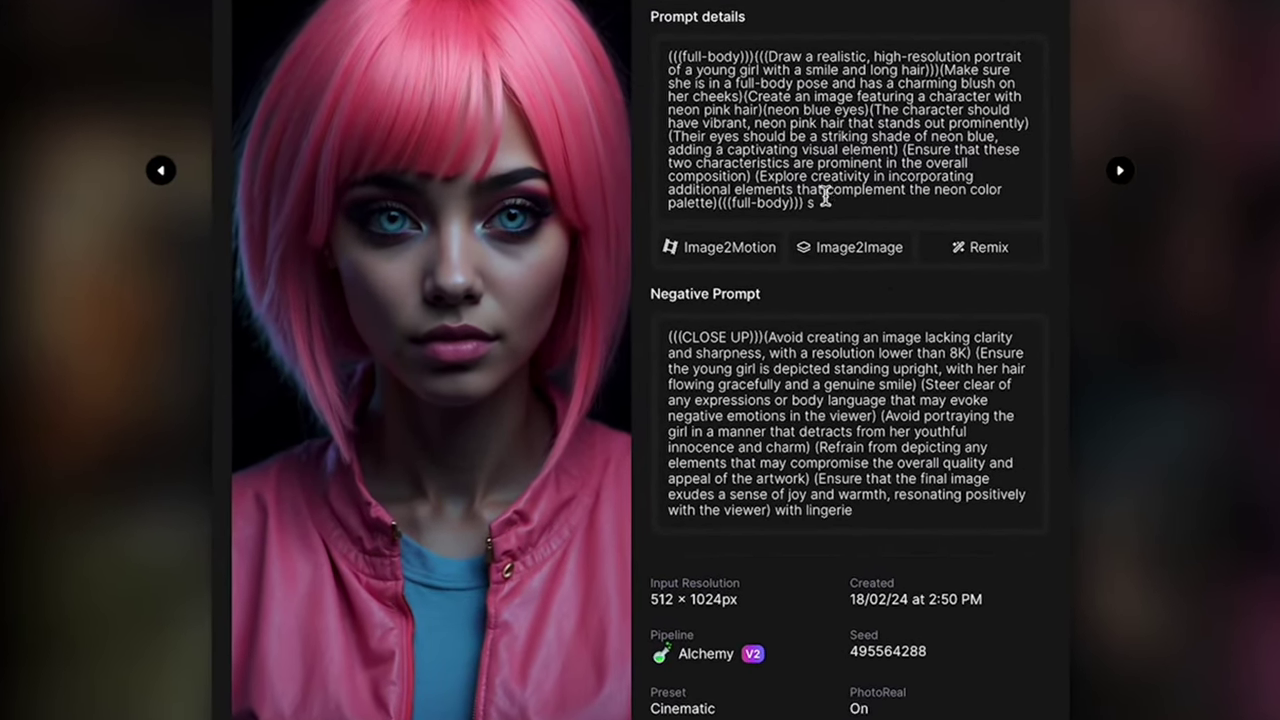
Select the image's prompt and the Leonardo Vision XL model name, and try Generate with PhotoReal.
{"action": "left_click_drag", "start_coordinate": [818, 202], "coordinate": [671, 53]}
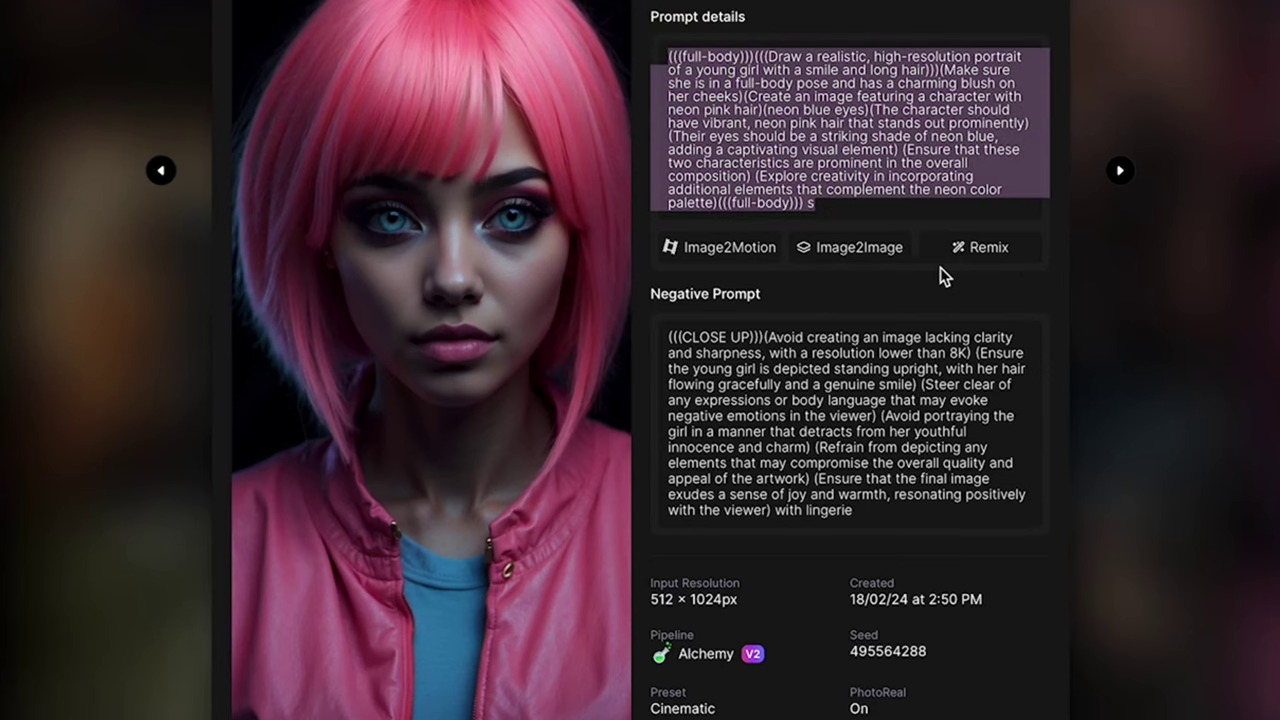
{"action": "scroll", "coordinate": [886, 417], "scroll_direction": "down", "scroll_amount": 1}
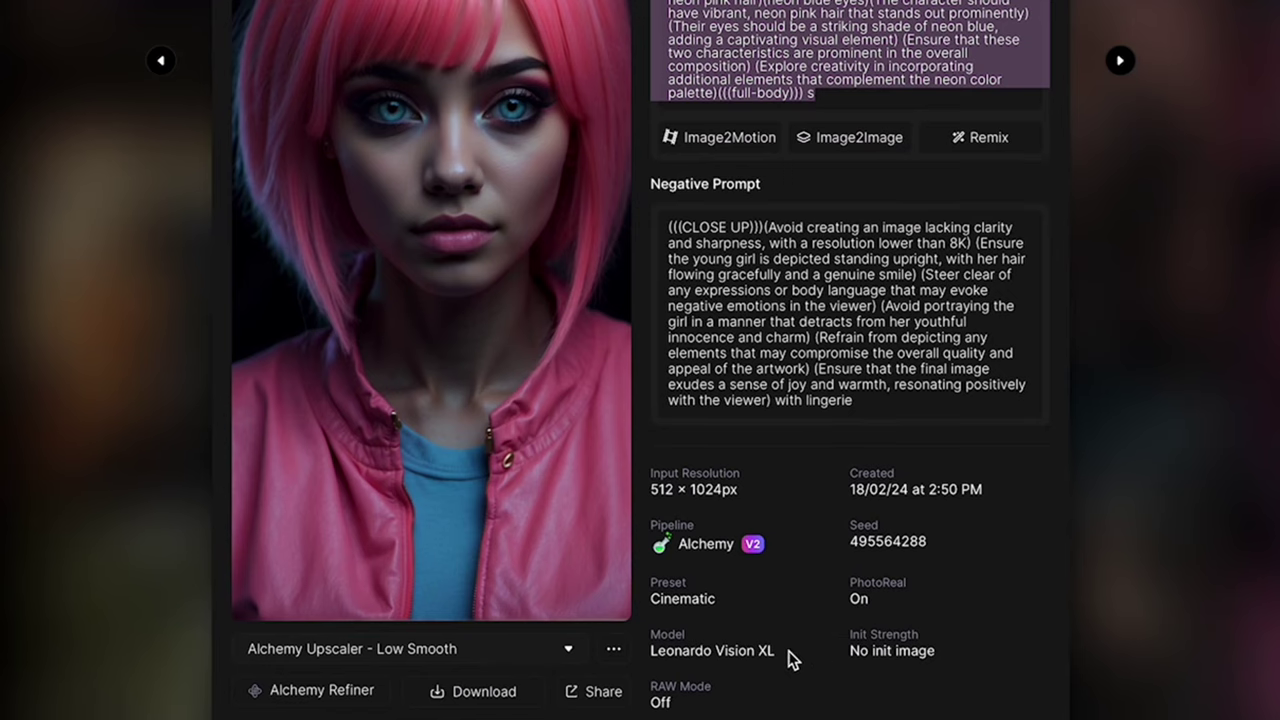
{"action": "left_click_drag", "start_coordinate": [790, 658], "coordinate": [651, 651]}
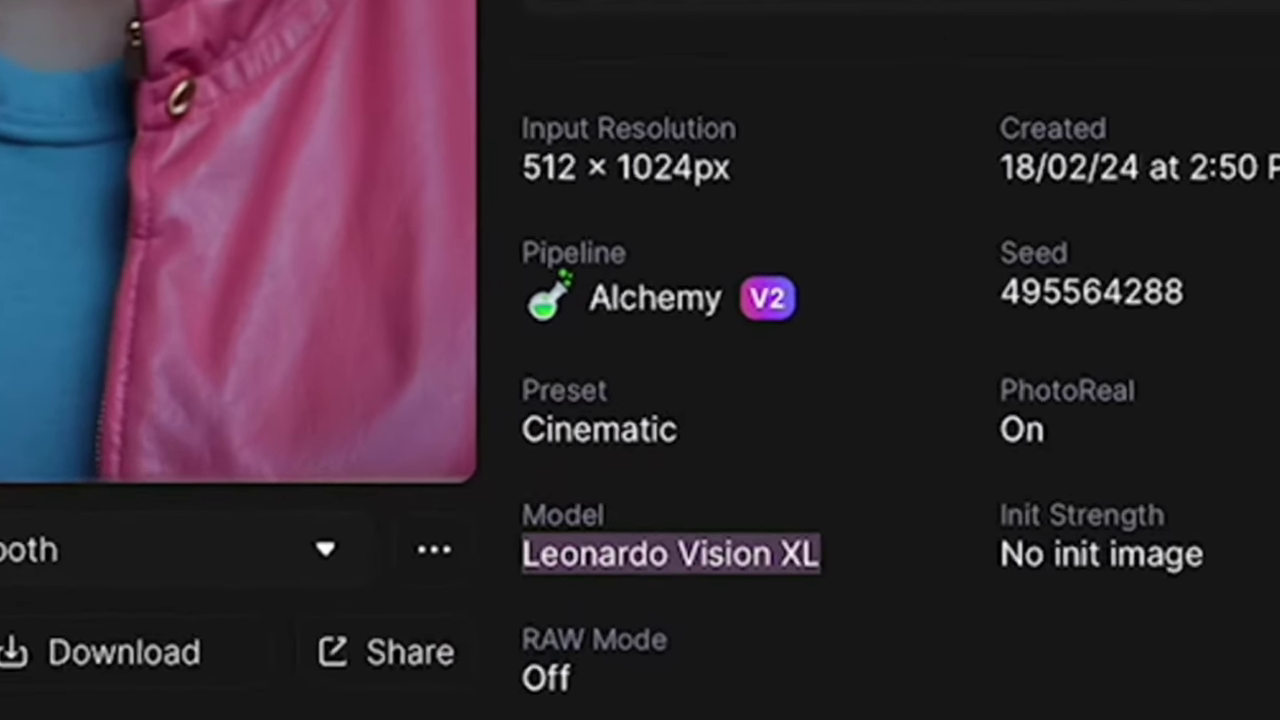
{"action": "scroll", "coordinate": [640, 400], "scroll_direction": "down", "scroll_amount": 1}
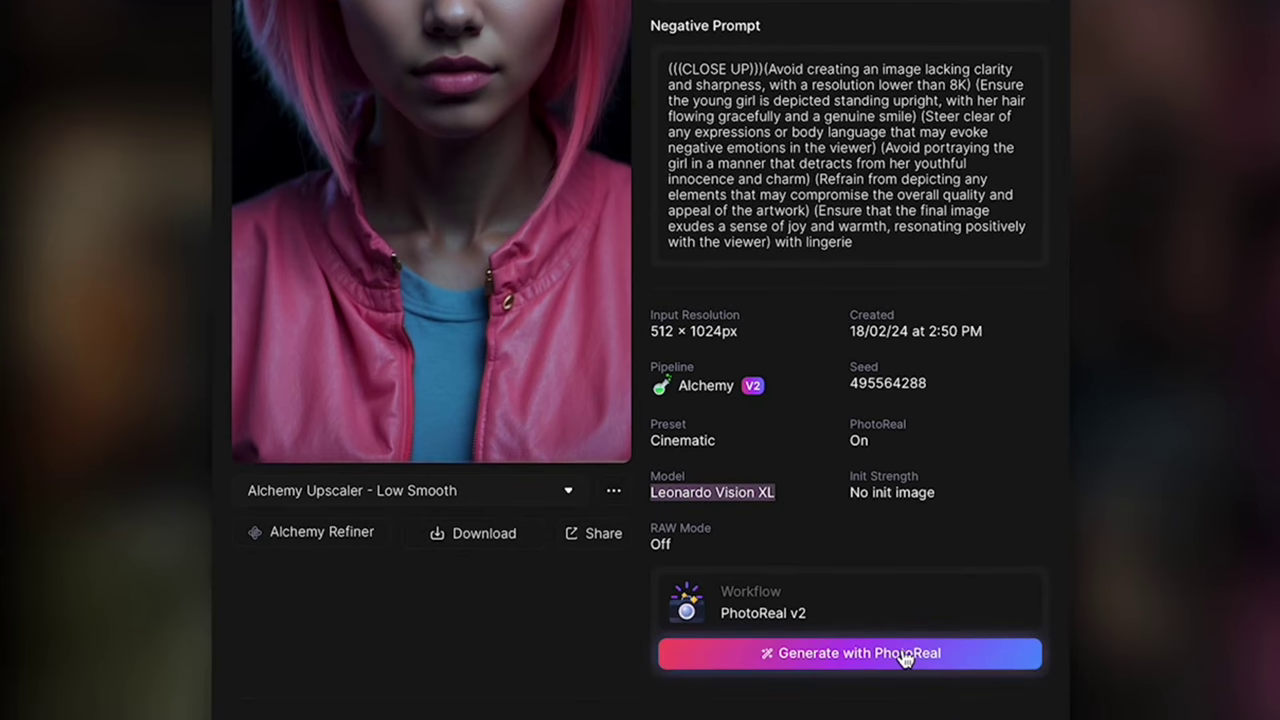
{"action": "left_click", "coordinate": [903, 655]}
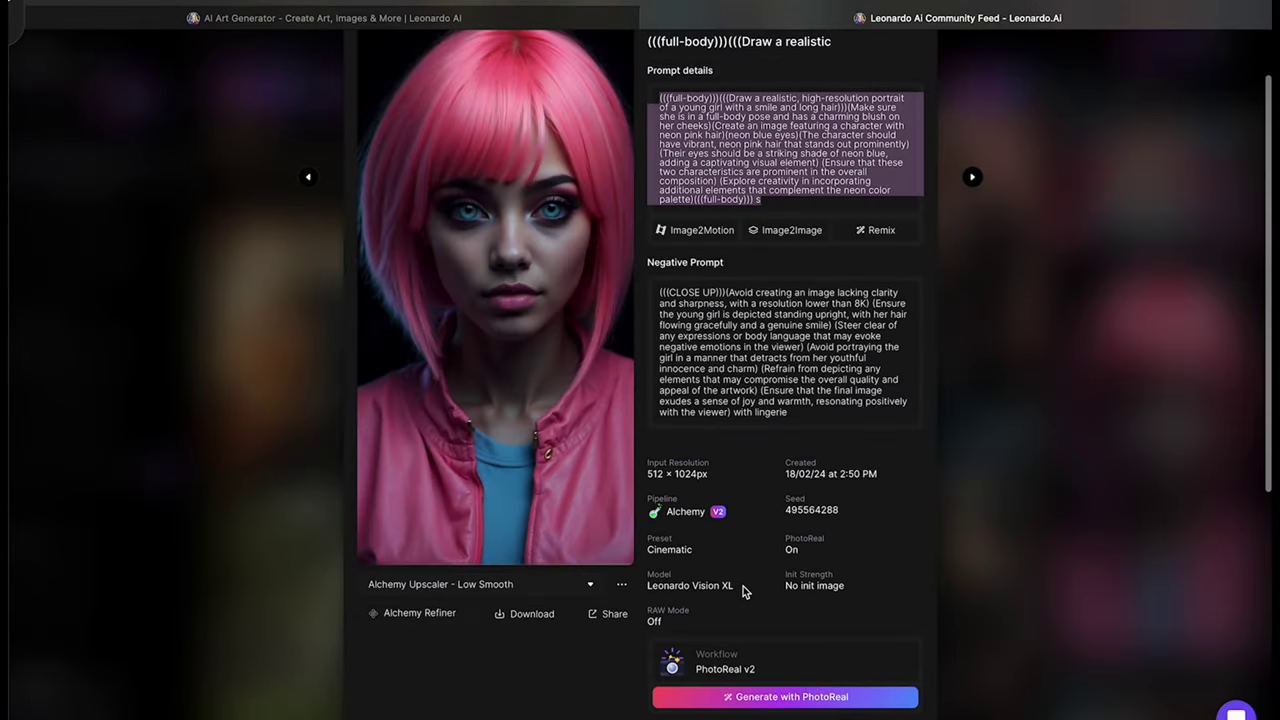
{"action": "left_click_drag", "start_coordinate": [748, 591], "coordinate": [660, 575]}
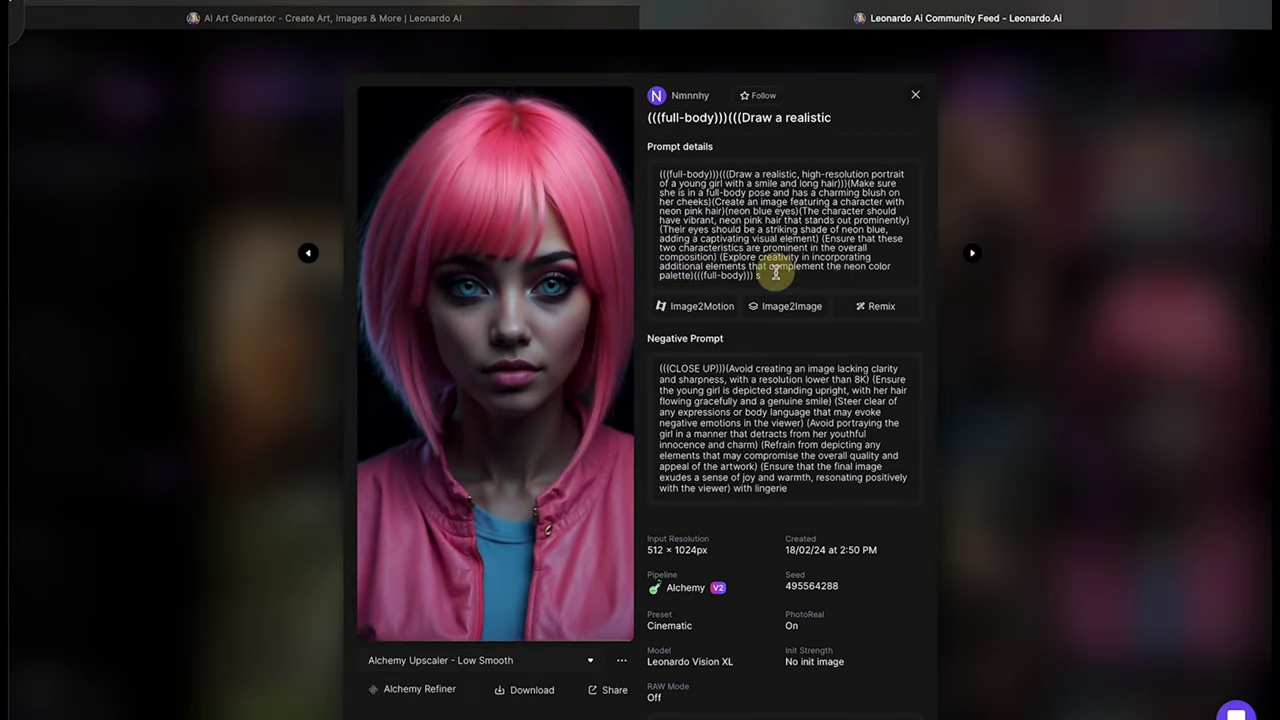
{"action": "left_click_drag", "start_coordinate": [691, 277], "coordinate": [677, 177]}
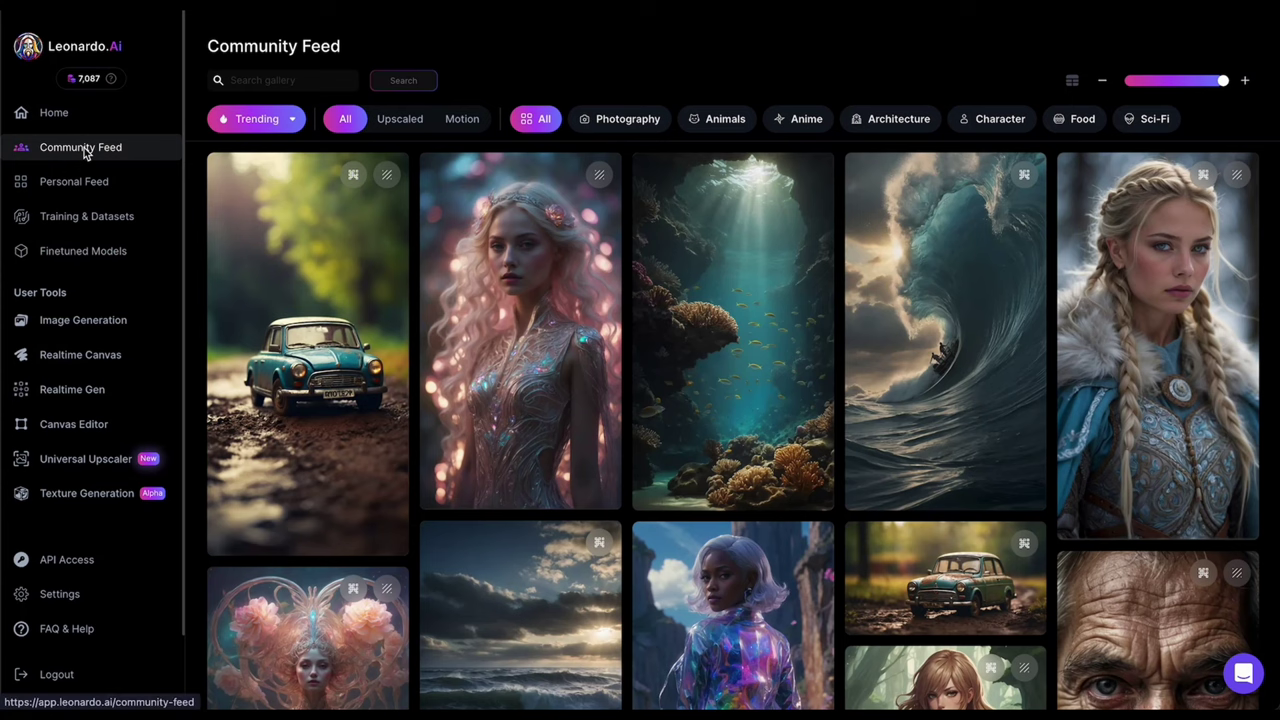
Start Image Generation from Home, keep Leonardo Diffusion XL, and toggle Alchemy off then on.
{"action": "left_click", "coordinate": [60, 113]}
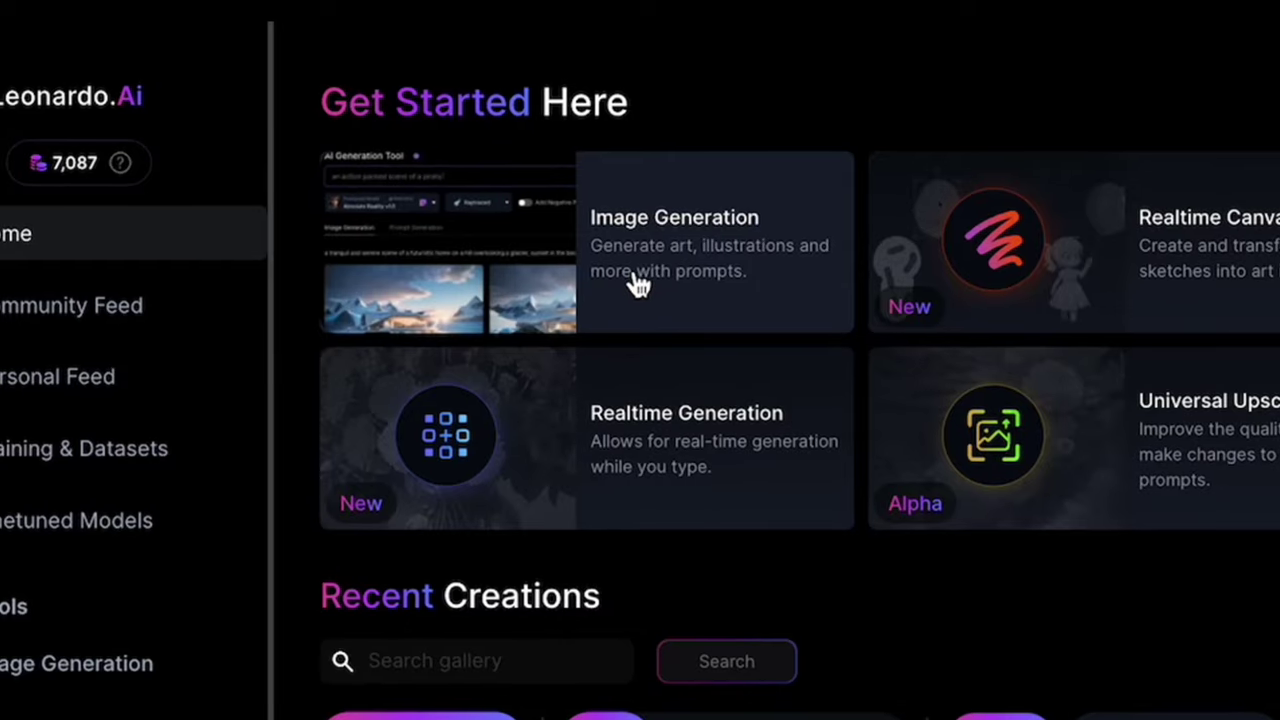
{"action": "left_click", "coordinate": [637, 285]}
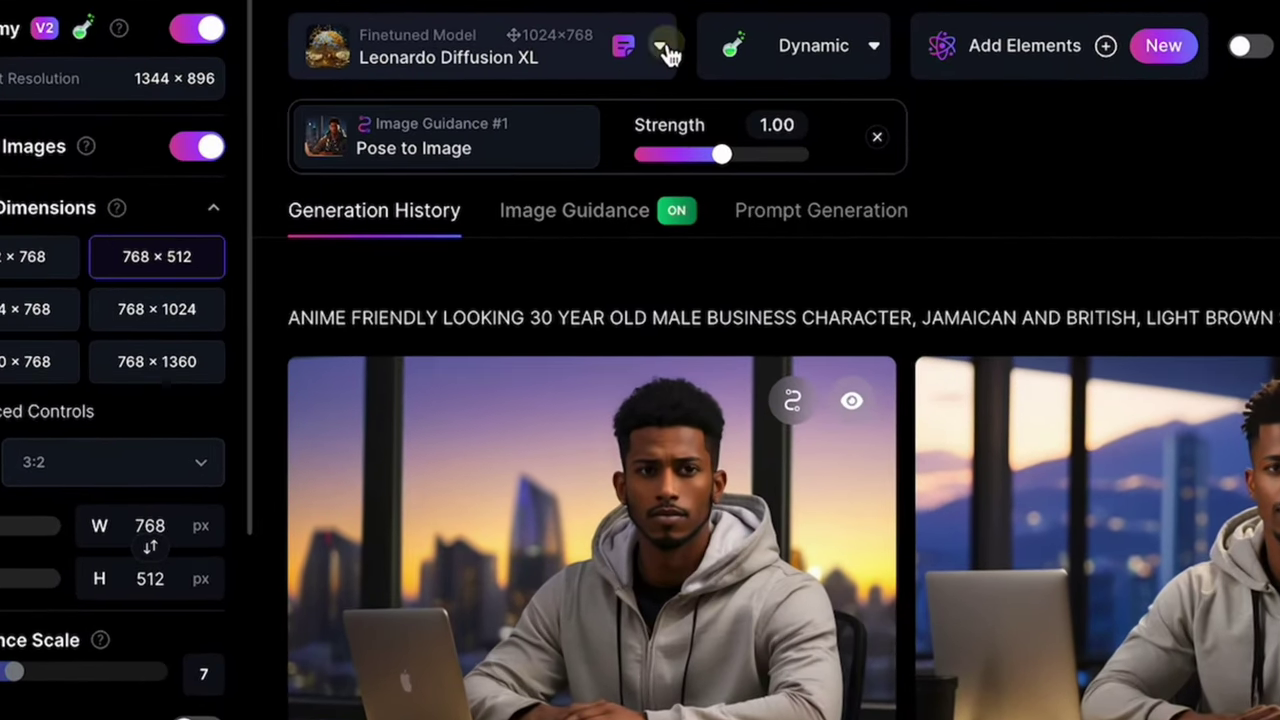
{"action": "left_click", "coordinate": [662, 50]}
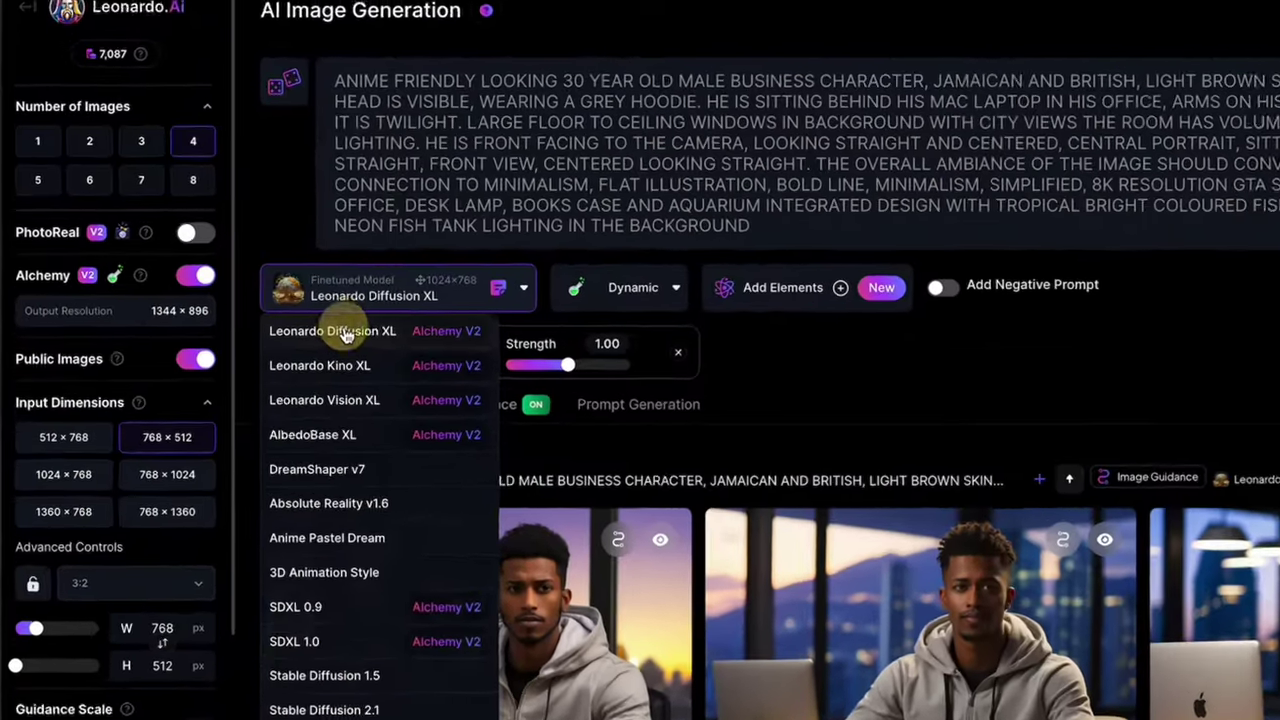
{"action": "left_click", "coordinate": [197, 28]}
{"action": "left_click", "coordinate": [197, 28]}
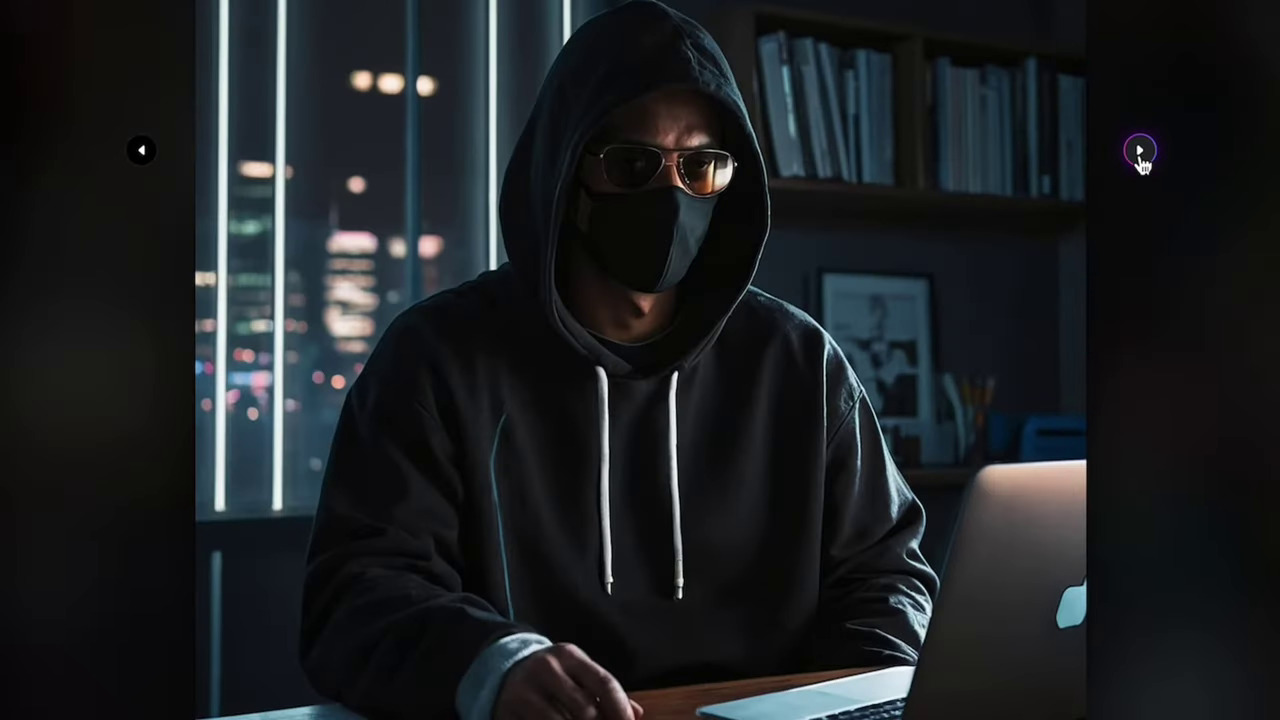
View the next generated image, then expand the YouTube description to see the tool links.
{"action": "left_click", "coordinate": [1139, 152]}
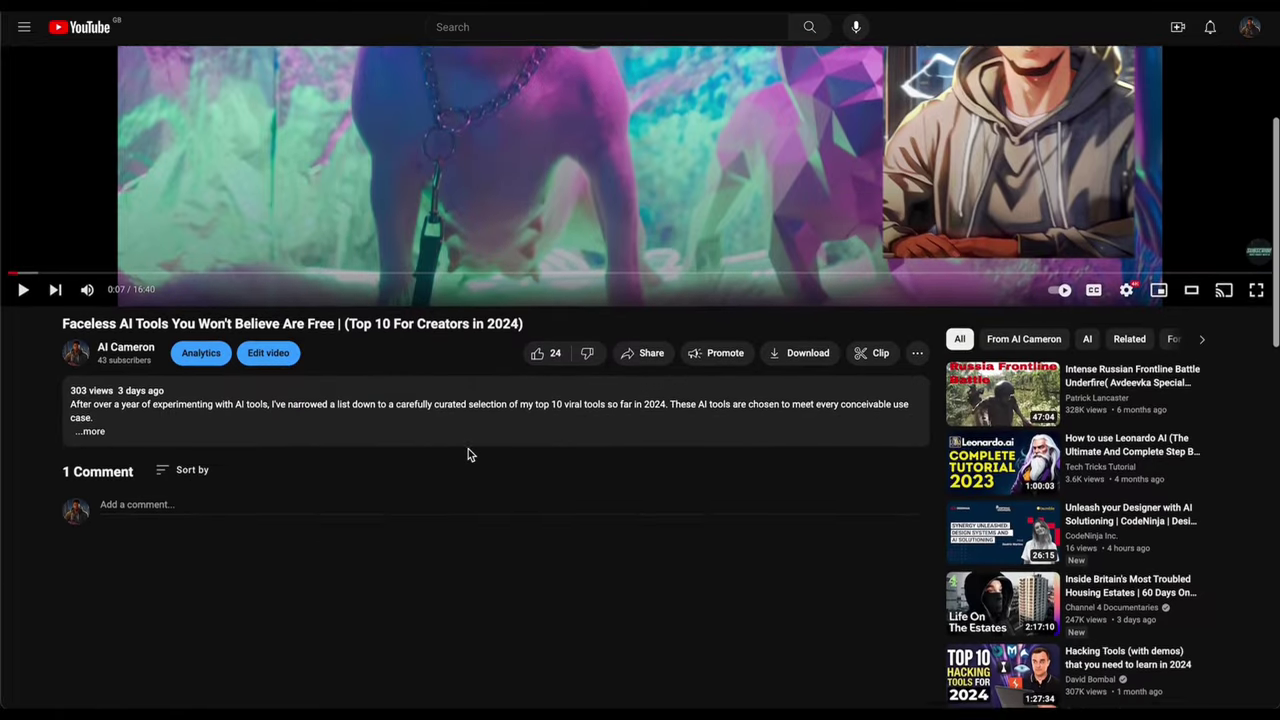
{"action": "scroll", "coordinate": [468, 449], "scroll_direction": "down", "scroll_amount": 2}
{"action": "left_click", "coordinate": [97, 290]}
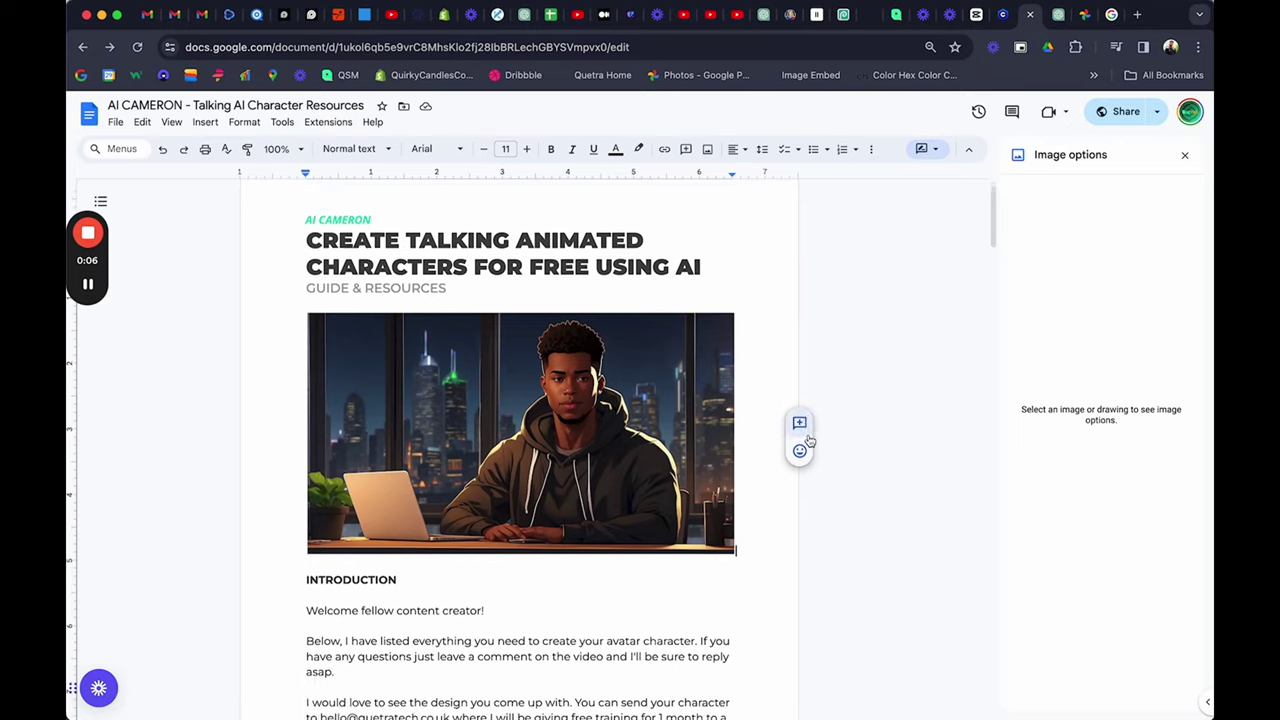
{"action": "scroll", "coordinate": [809, 441], "scroll_direction": "down", "scroll_amount": 5}
{"action": "scroll", "coordinate": [809, 441], "scroll_direction": "down", "scroll_amount": 4}
{"action": "scroll", "coordinate": [809, 441], "scroll_direction": "down", "scroll_amount": 10}
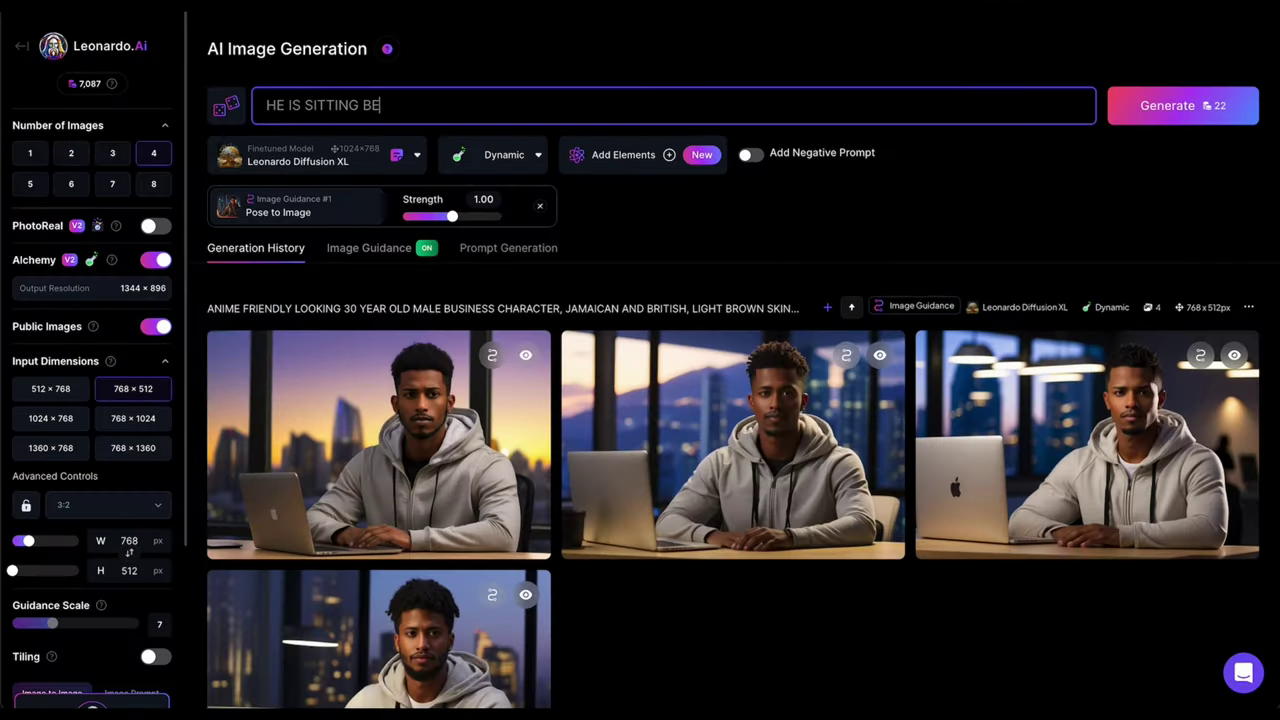
Extend the prompt with 'behind his laptop, in' his office, moving on to volumetric lighting.
{"action": "type", "text": "HIND HIS LAPTOP, IN HIS OFFICE, ARMS ON HIS DESK. HE IS FRONT FACING TO THE CAMERA, LOOKING"}
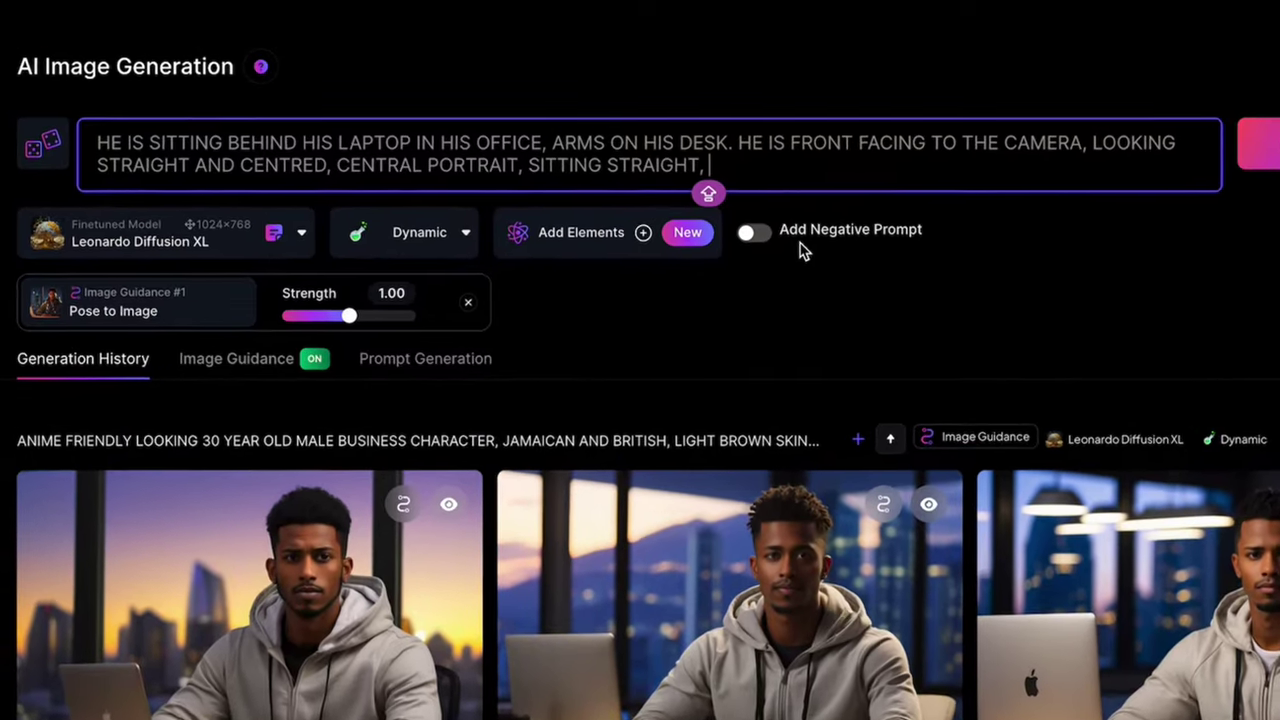
{"action": "type", "text": "V"}
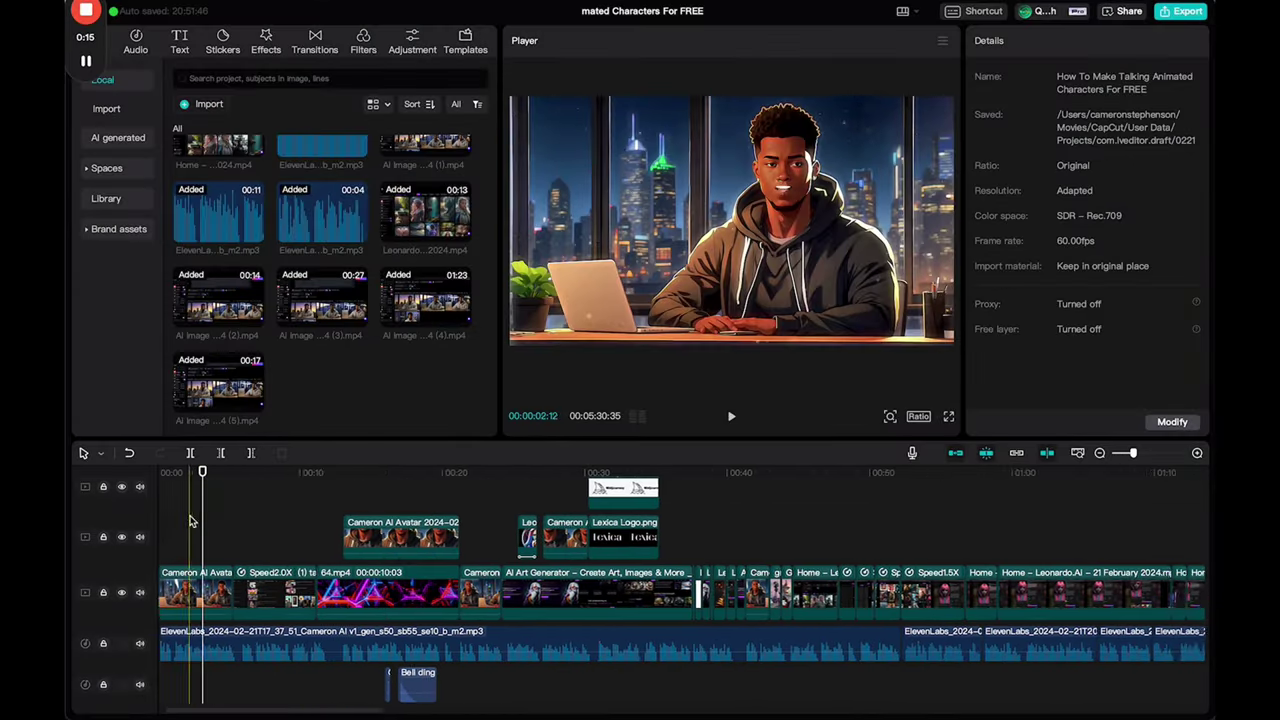
Show the music library in the CapCut editor and scroll up through the Music list.
{"action": "left_click", "coordinate": [714, 506]}
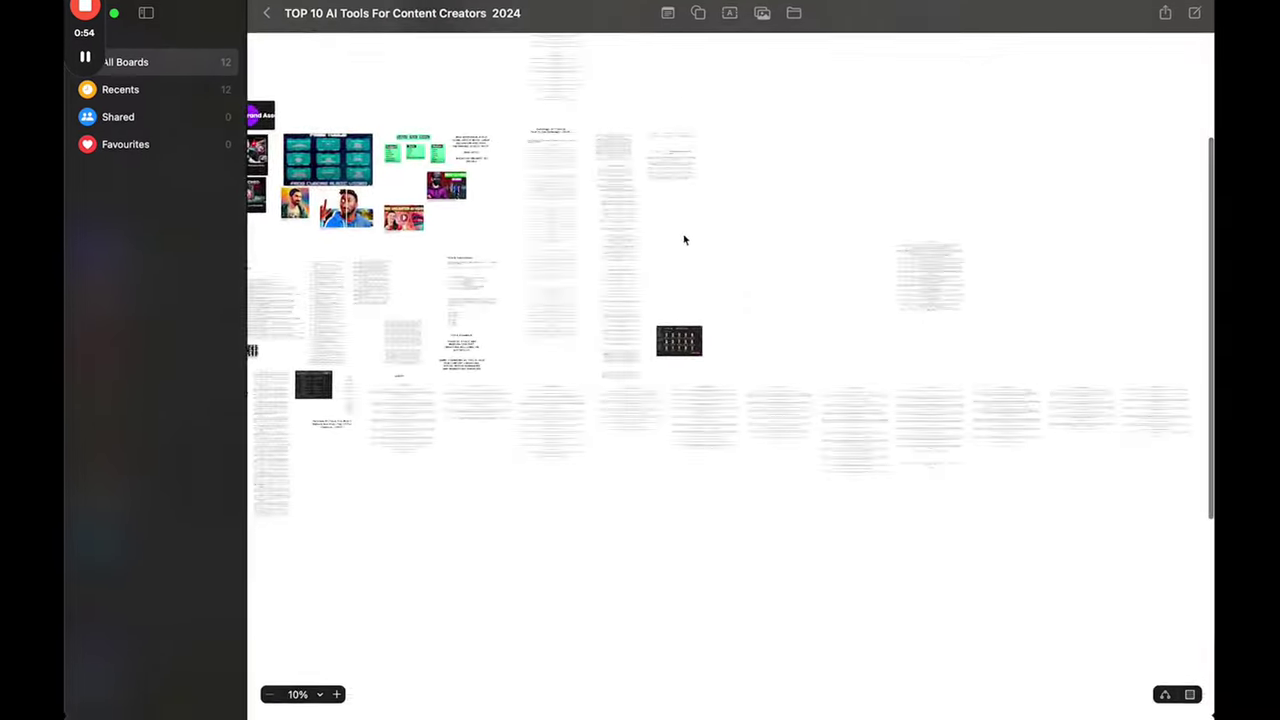
{"action": "scroll", "coordinate": [684, 240], "scroll_direction": "up", "scroll_amount": 5}
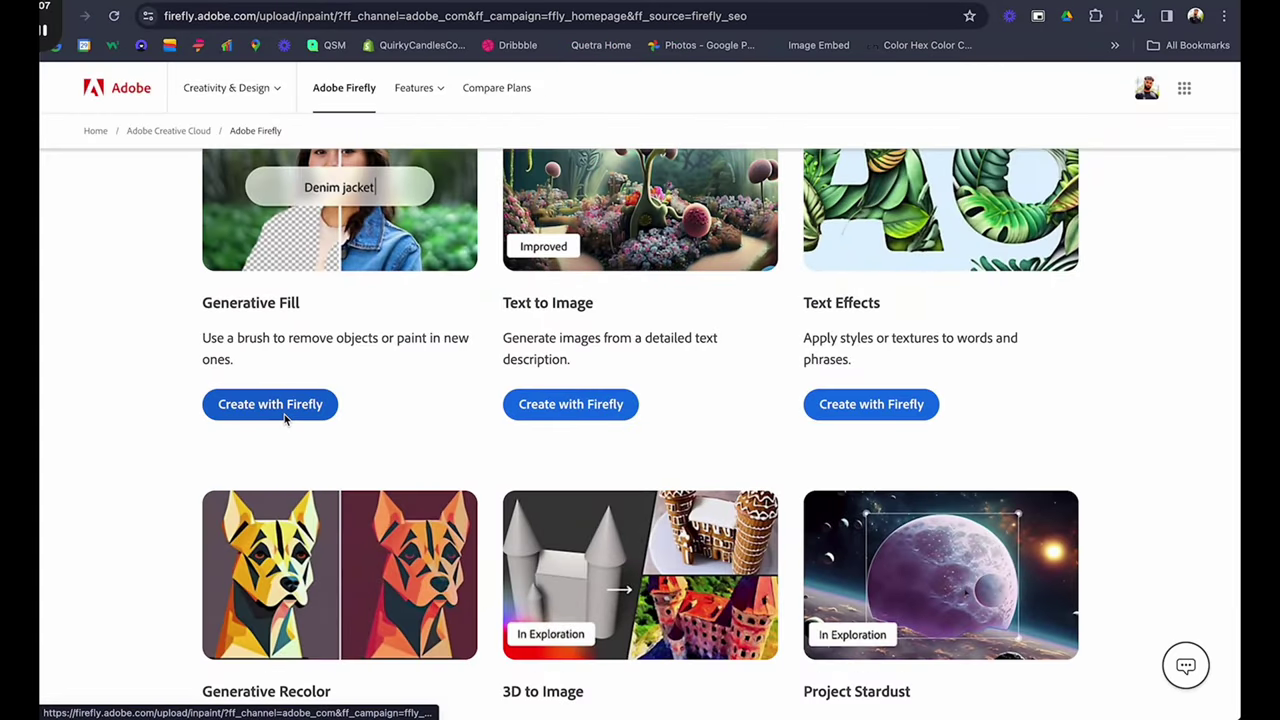
Choose Generative Fill on the Adobe Firefly site.
{"action": "left_click", "coordinate": [284, 416]}
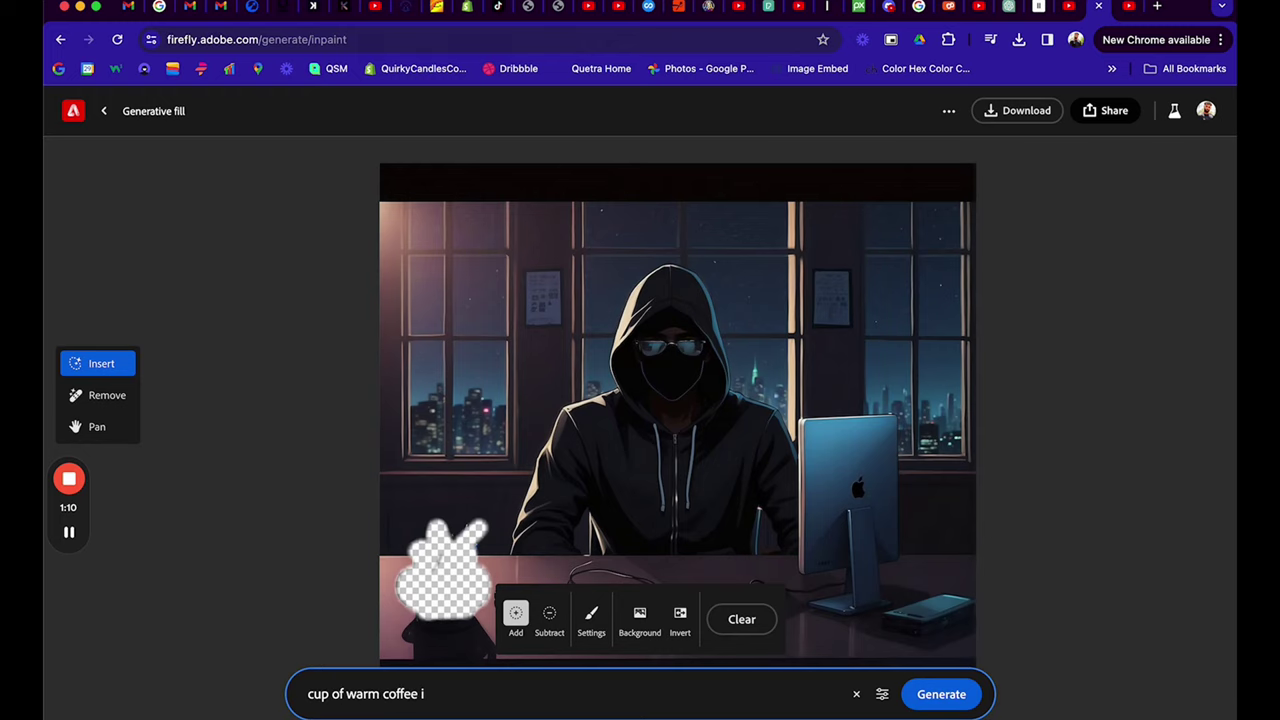
Generate the 'cup of warm coffee' fill for the brushed-out desk area.
{"action": "key", "text": "Return"}
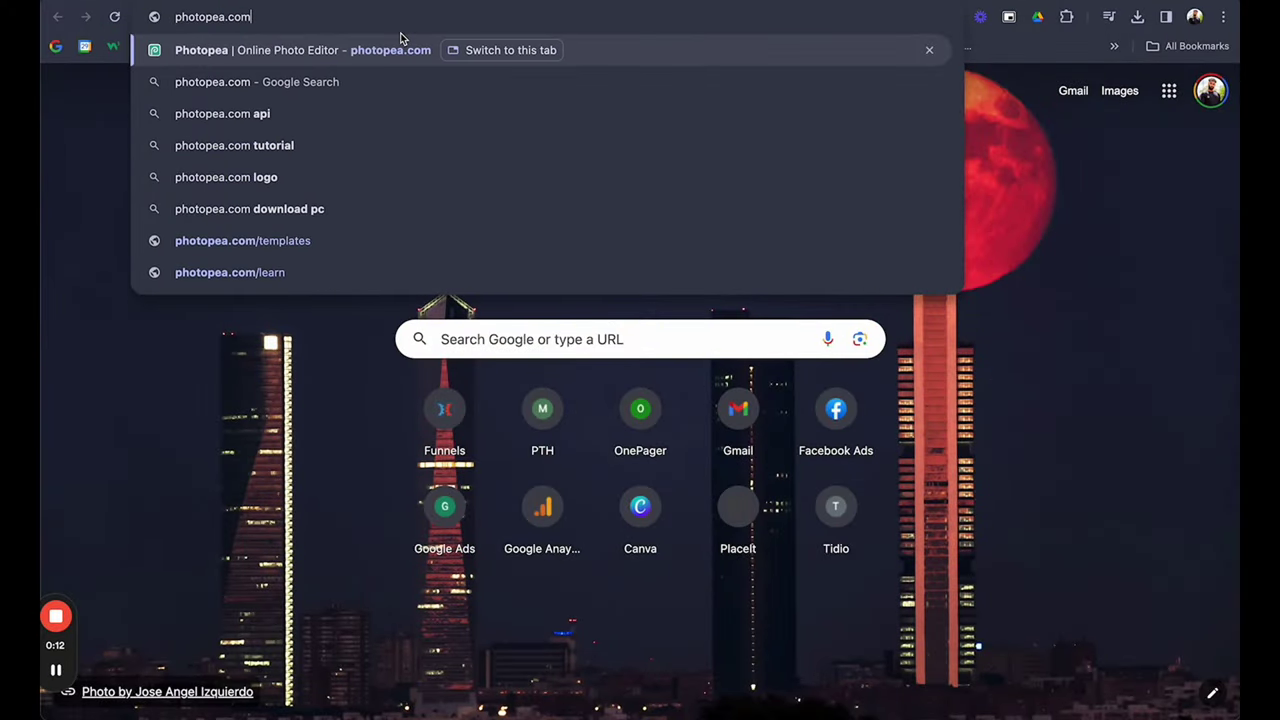
Load photopea.com from the address bar.
{"action": "key", "text": "Return"}
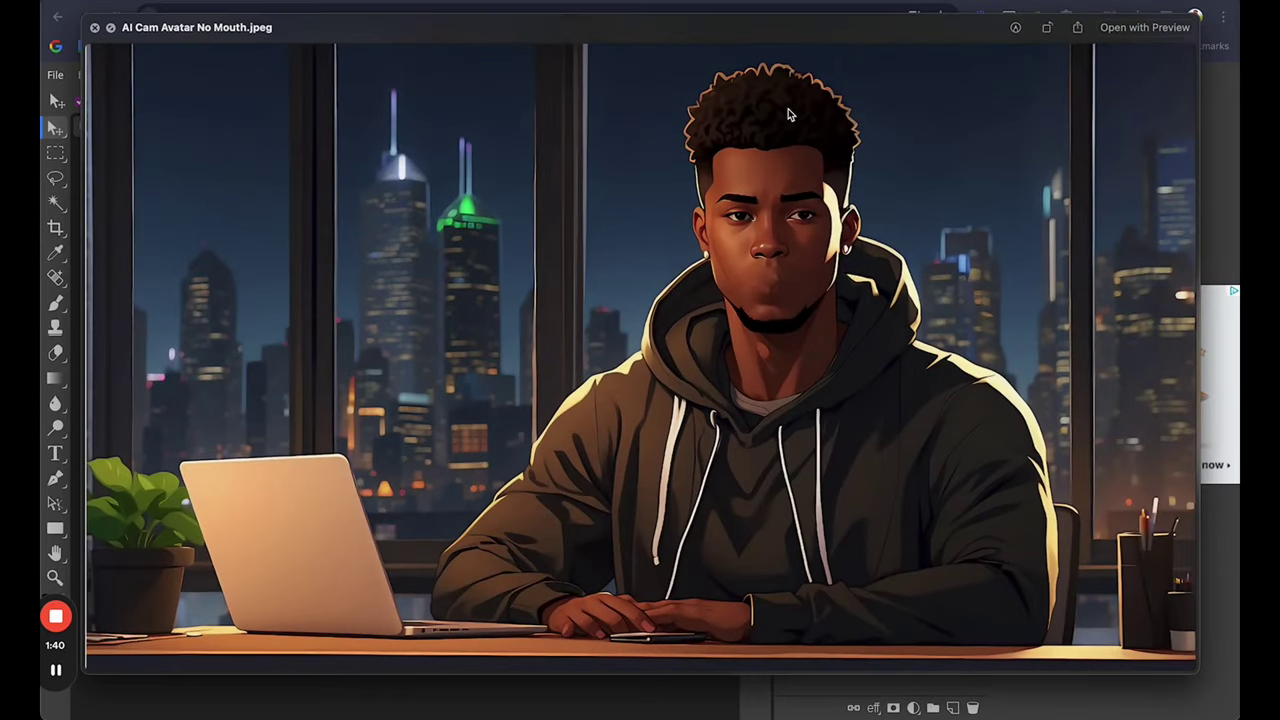
Place the avatar on the canvas, rasterize it, and Spot Heal the mouth and chin area.
{"action": "left_click_drag", "start_coordinate": [392, 465], "coordinate": [390, 275]}
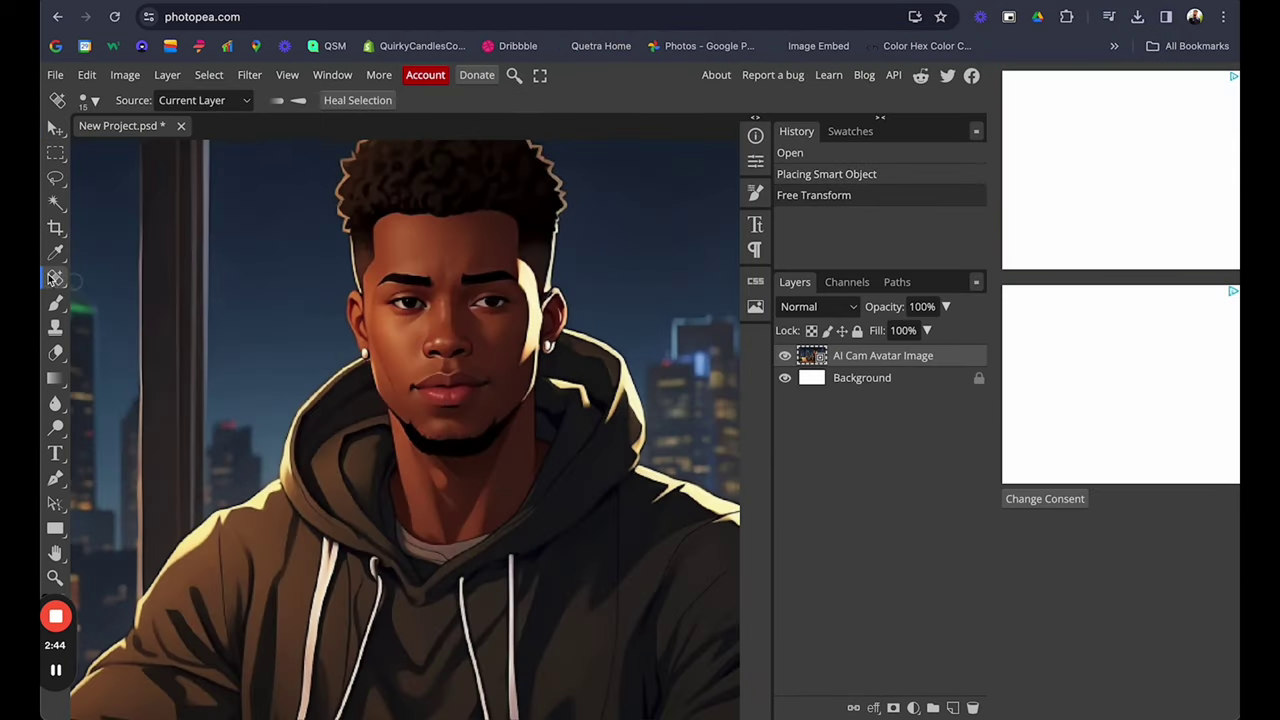
{"action": "right_click", "coordinate": [52, 278]}
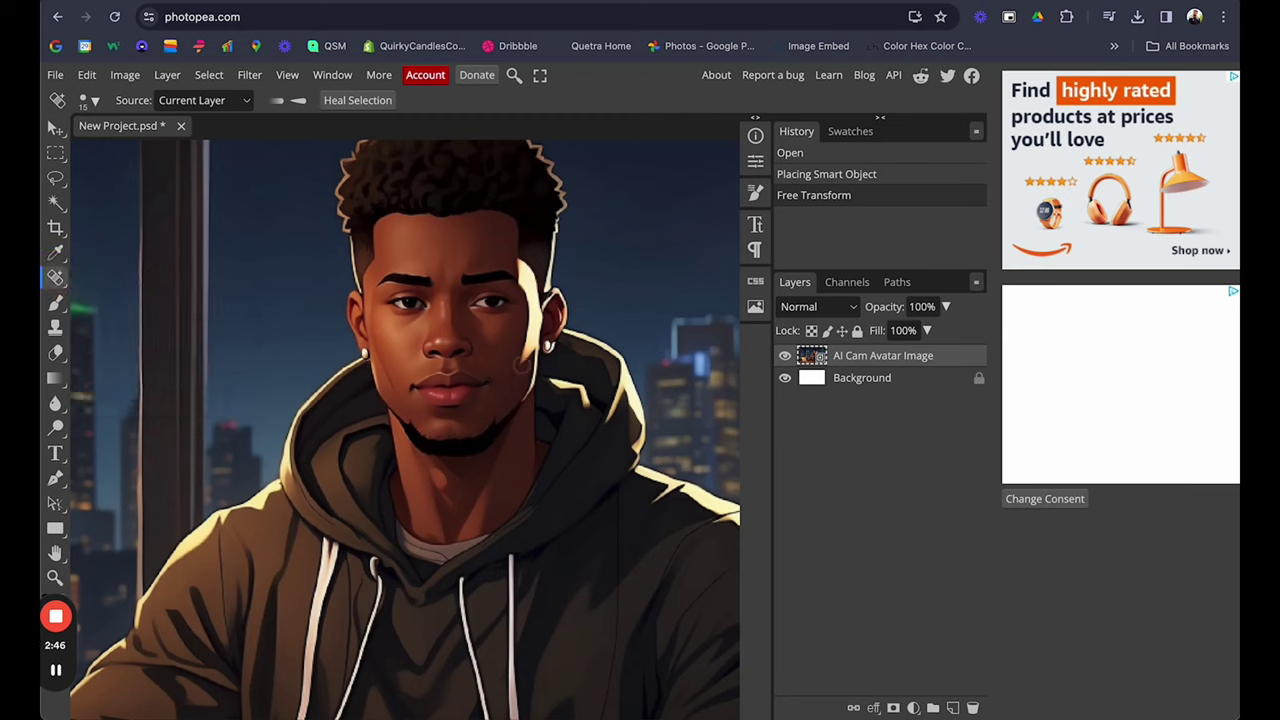
{"action": "left_click", "coordinate": [420, 380]}
{"action": "left_click", "coordinate": [492, 181]}
{"action": "left_click", "coordinate": [443, 391]}
{"action": "left_click", "coordinate": [458, 387]}
{"action": "left_click", "coordinate": [458, 387]}
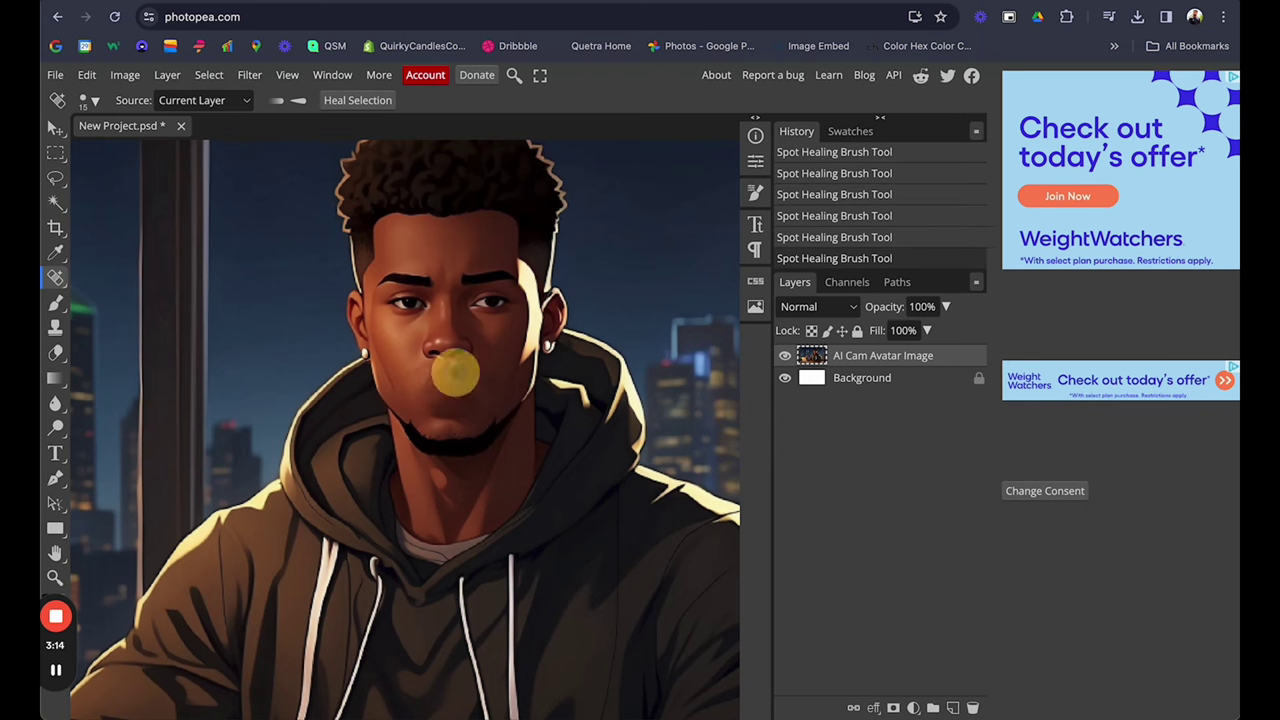
{"action": "left_click", "coordinate": [455, 372]}
{"action": "key", "text": "super+0"}
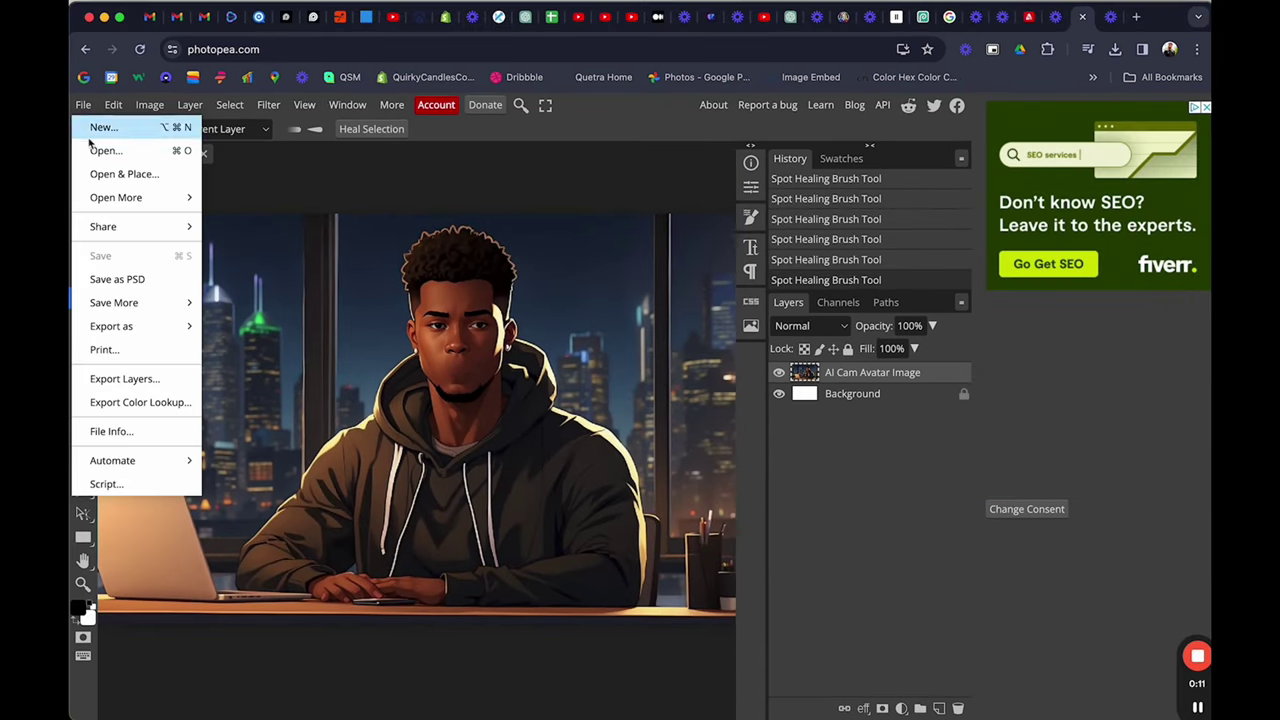
Export the mouthless avatar as PNG (New Project.png) and view it beside the original.
{"action": "left_click", "coordinate": [108, 328]}
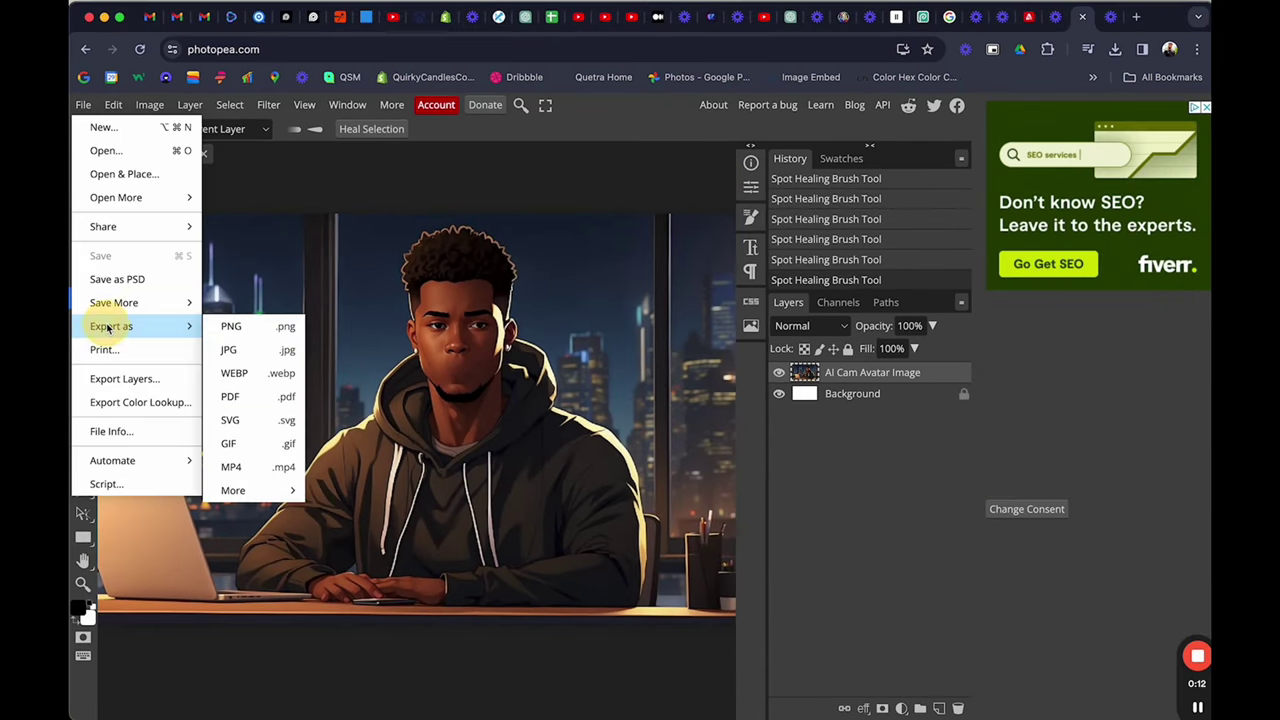
{"action": "left_click", "coordinate": [232, 327]}
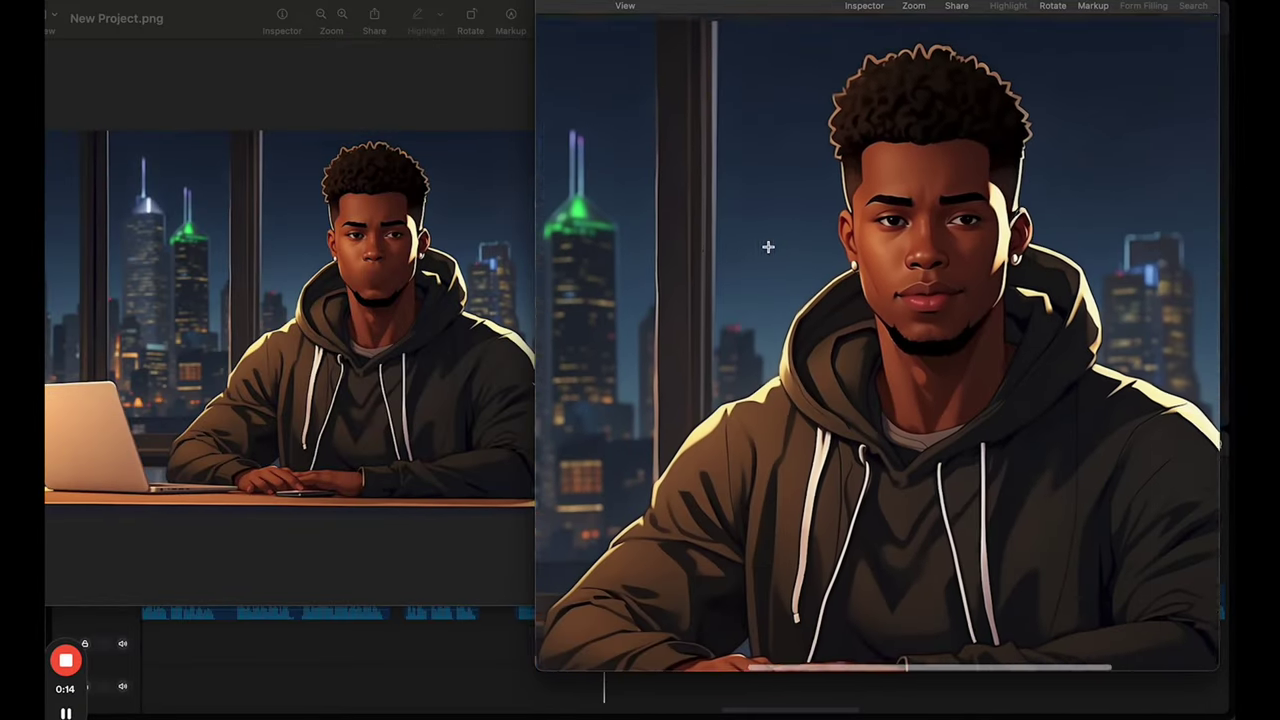
{"action": "left_click", "coordinate": [384, 252]}
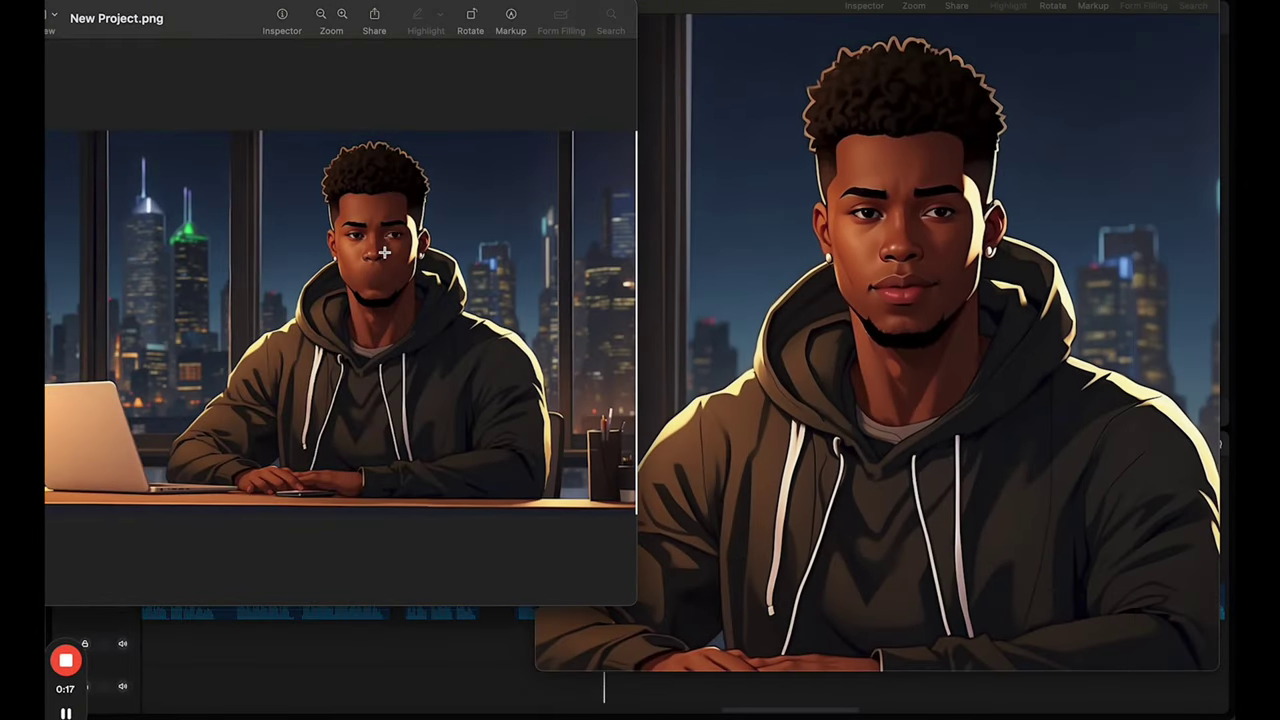
{"action": "scroll", "coordinate": [384, 252], "scroll_direction": "up", "scroll_amount": 5}
{"action": "scroll", "coordinate": [411, 436], "scroll_direction": "left", "scroll_amount": 2}
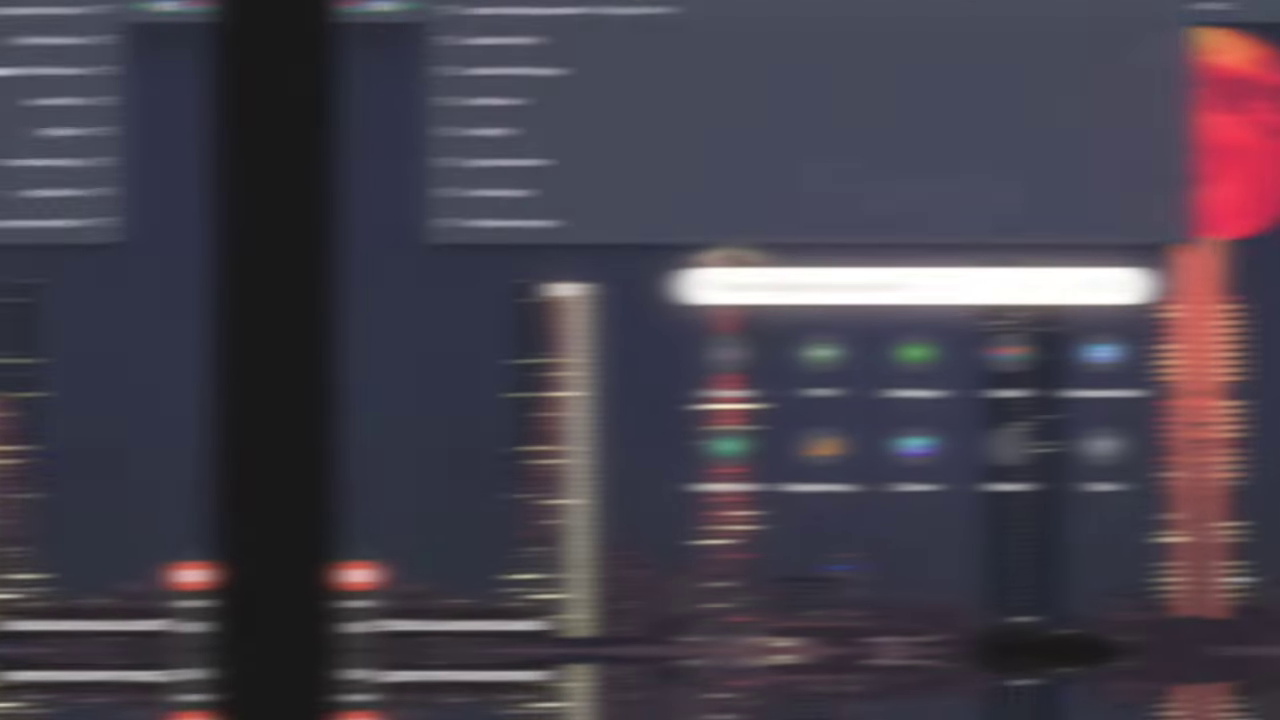
Upload New Project.png to CapCut's online Image Upscaler and upscale it to 1080p.
{"action": "type", "text": "capcut image upscaler"}
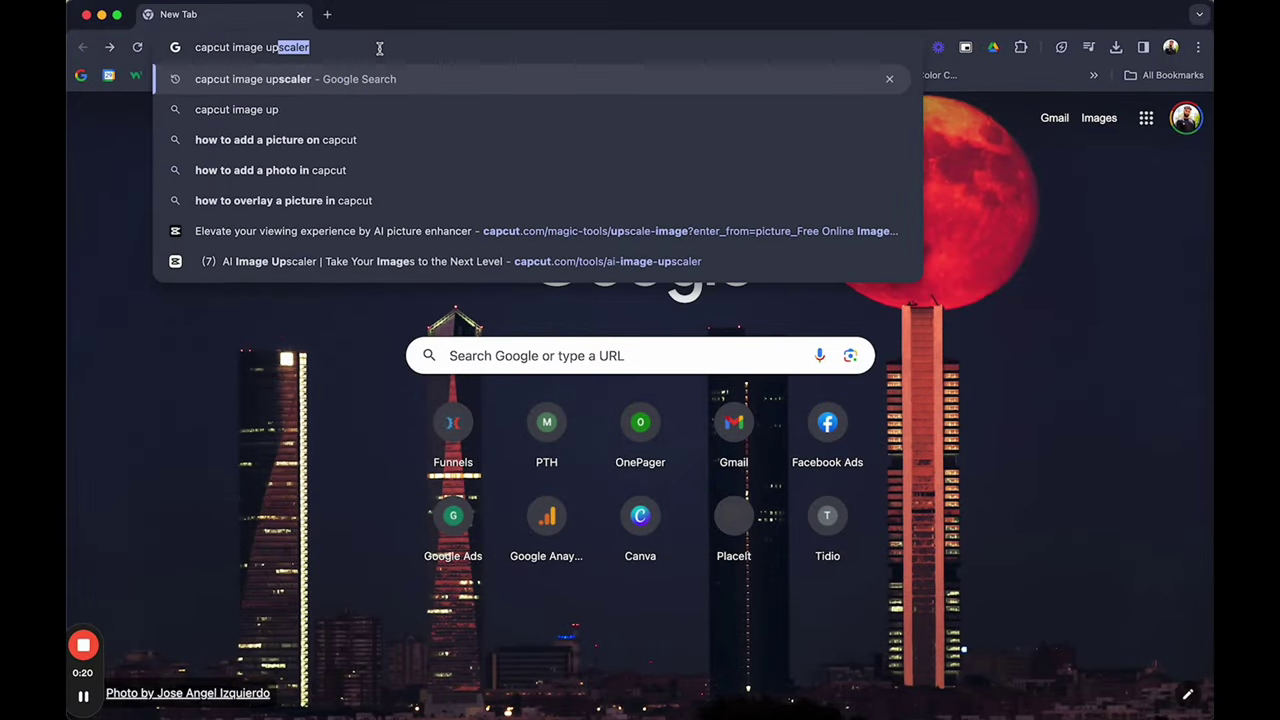
{"action": "key", "text": "Return"}
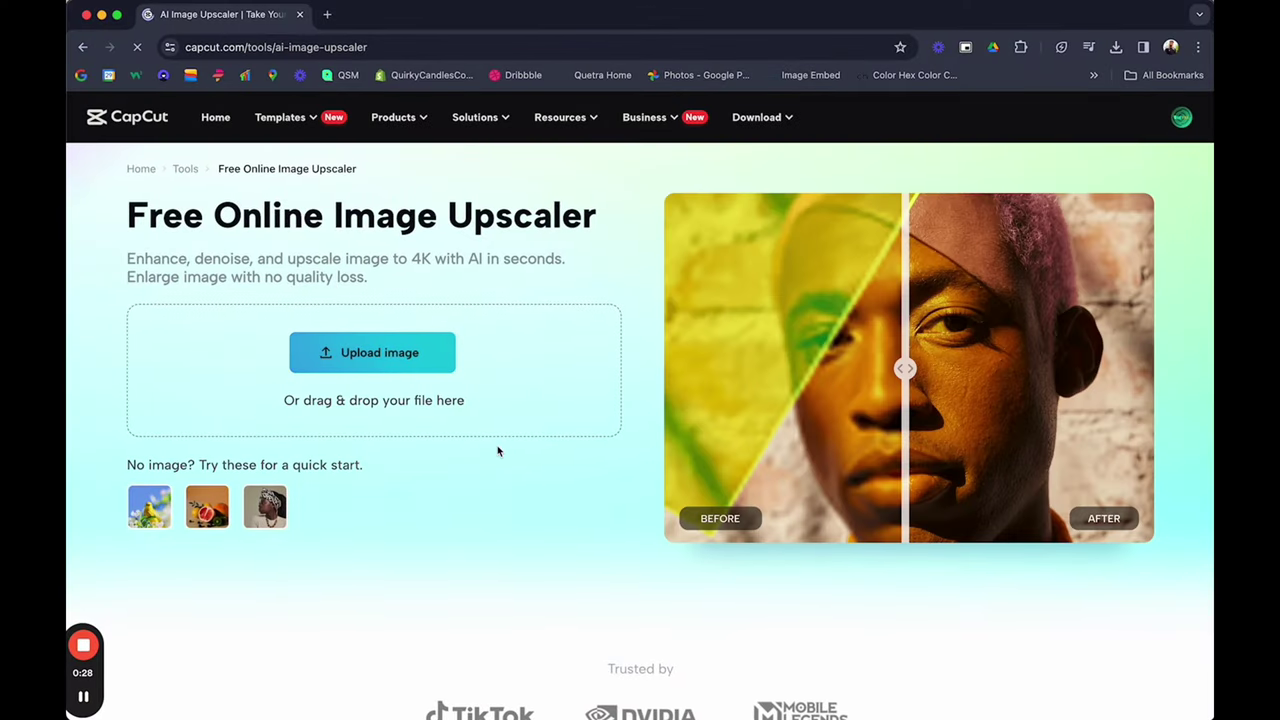
{"action": "key", "text": "ctrl+Up"}
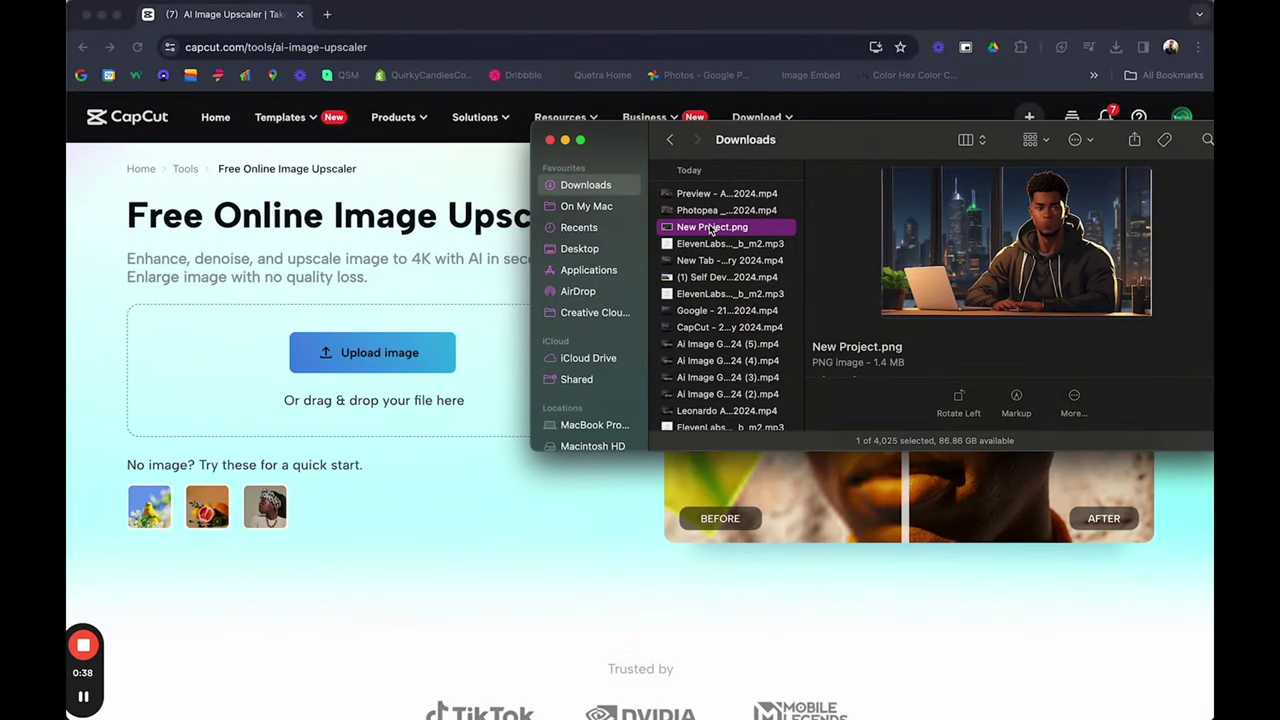
{"action": "left_click_drag", "start_coordinate": [508, 303], "coordinate": [554, 500]}
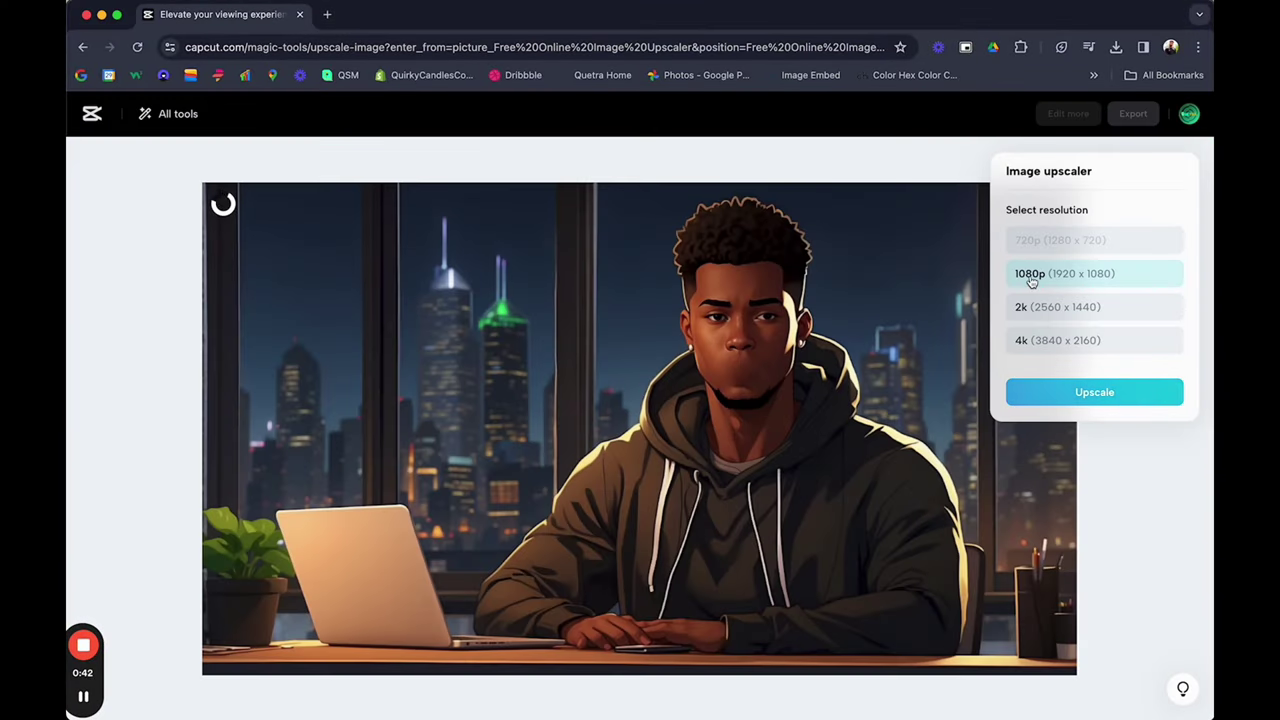
{"action": "left_click", "coordinate": [1104, 398]}
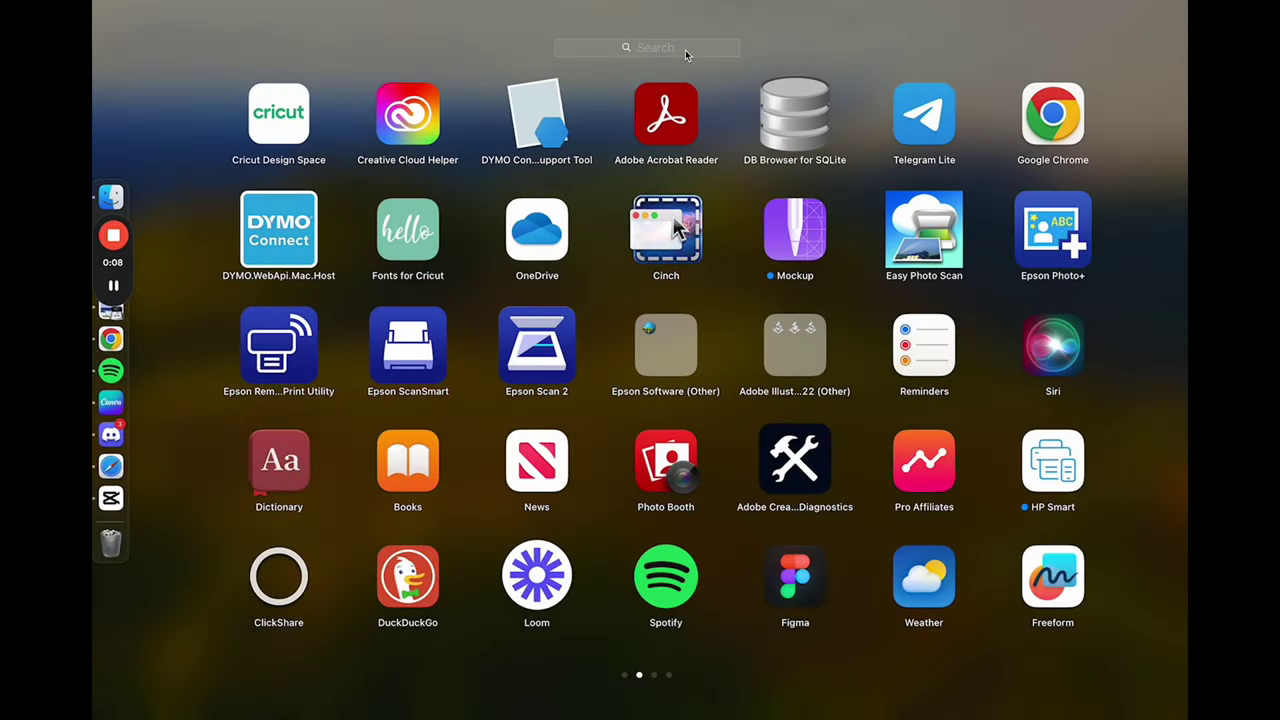
Search Google for 'capcut'.
{"action": "left_click", "coordinate": [686, 50]}
{"action": "type", "text": "cap"}
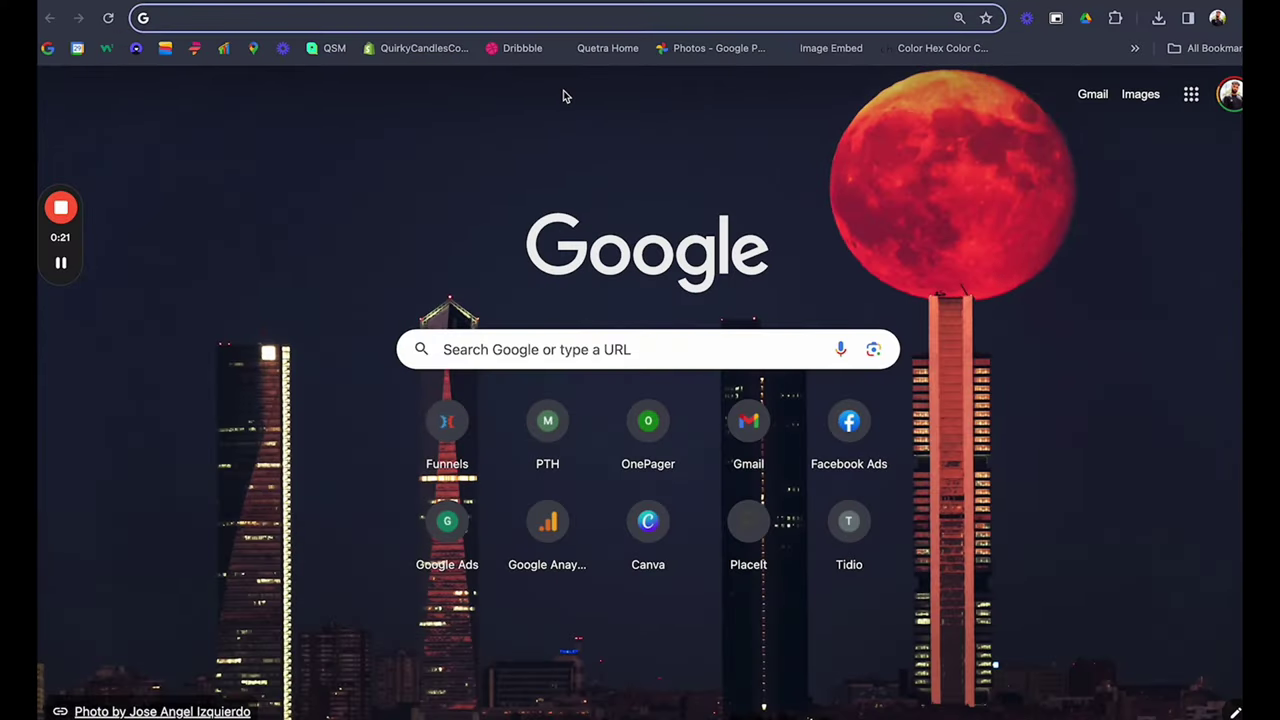
{"action": "type", "text": "capcut"}
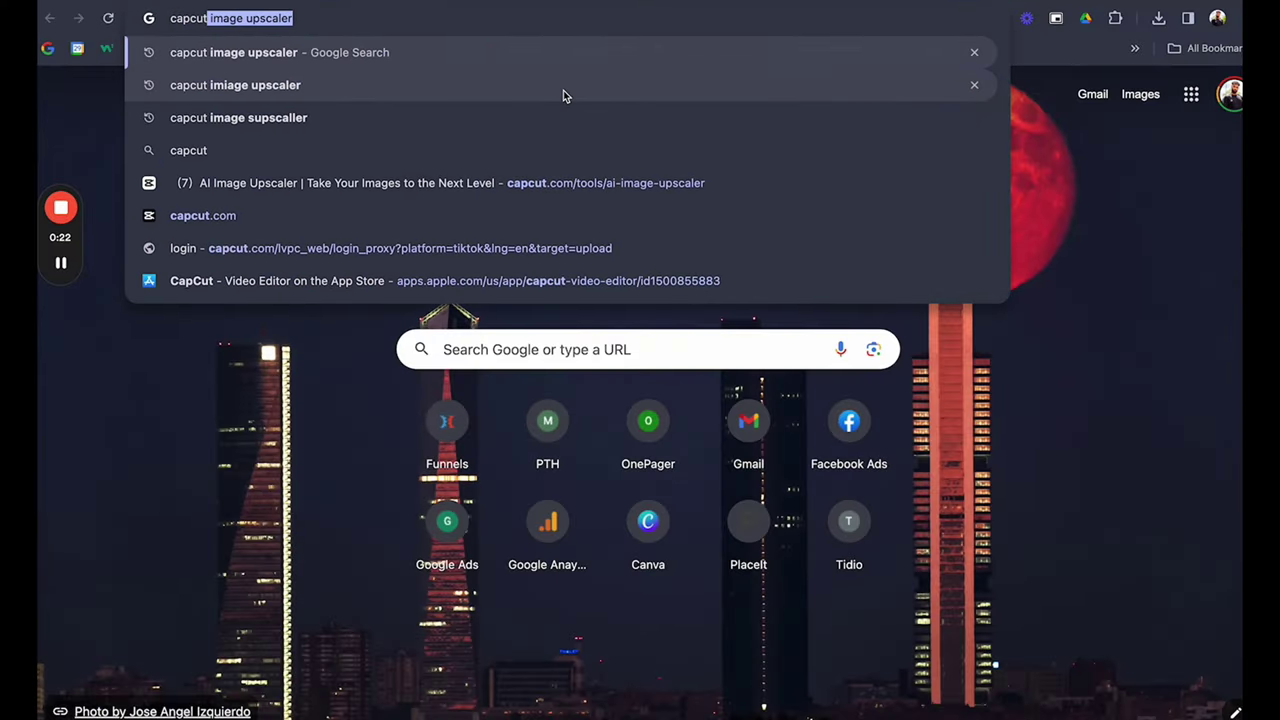
{"action": "key", "text": "BackSpace"}
{"action": "key", "text": "Return"}
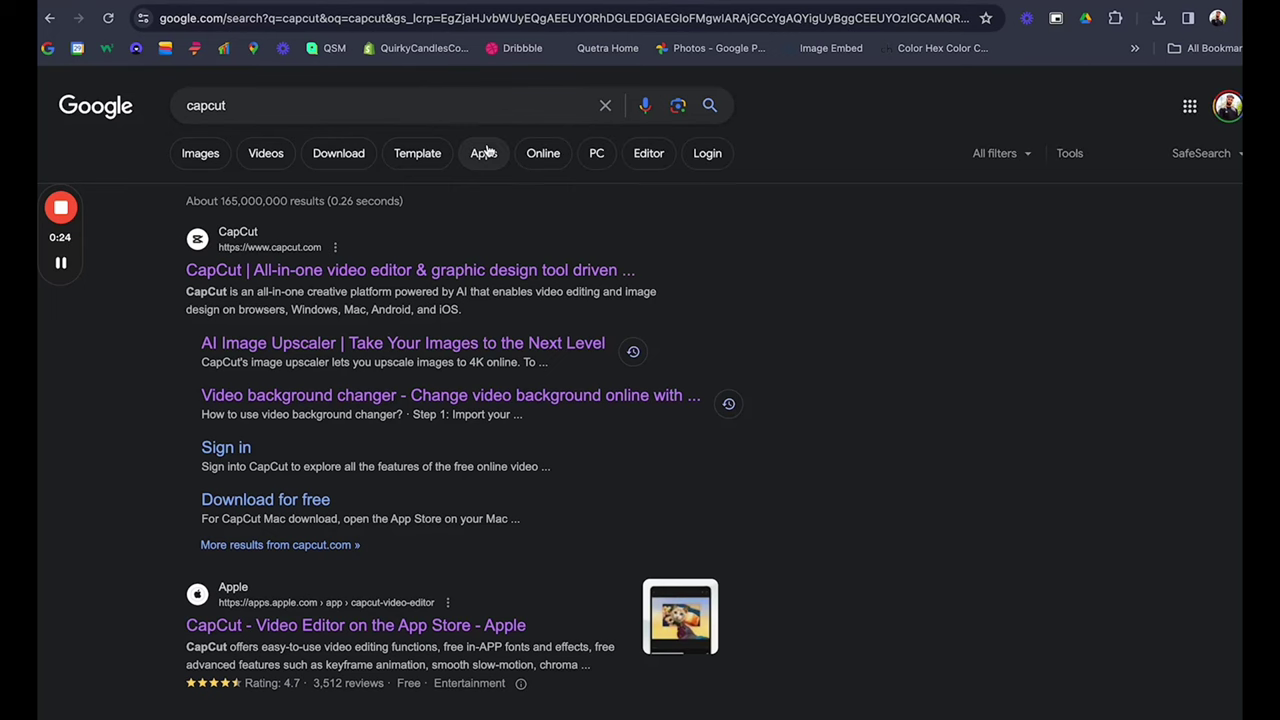
Open the CapCut site and start a new 16:9 video project.
{"action": "left_click", "coordinate": [335, 270]}
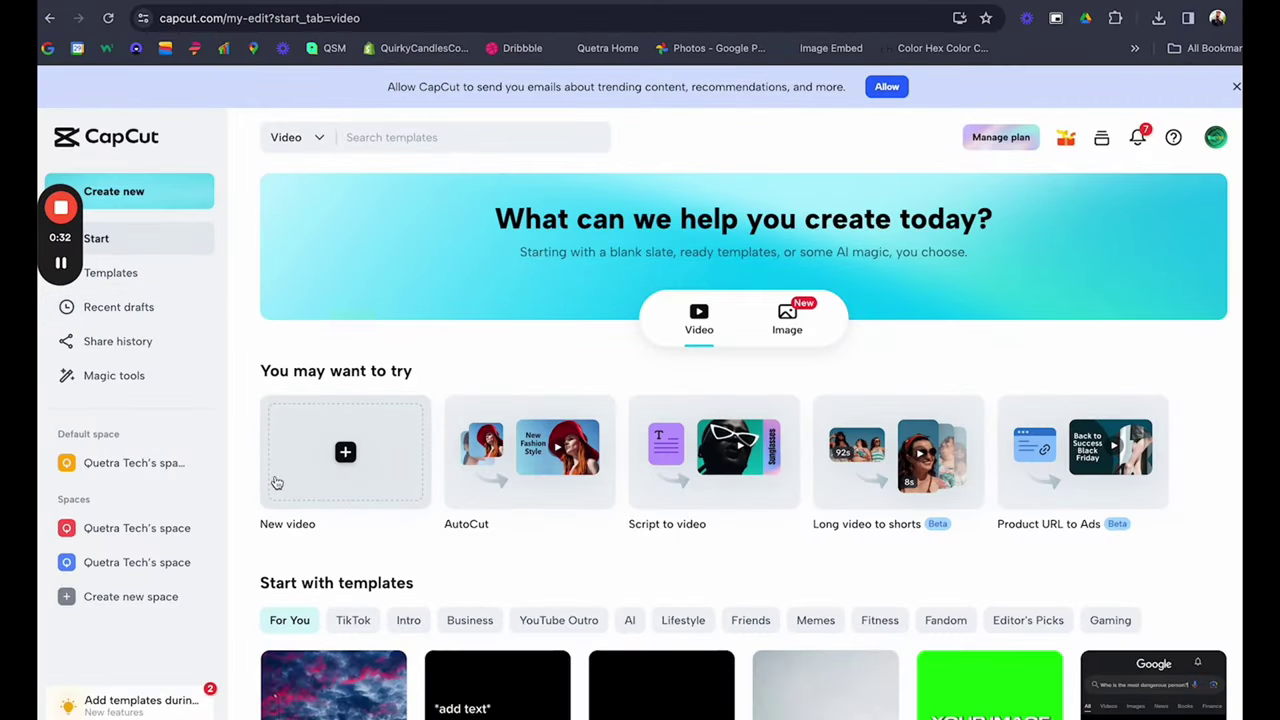
{"action": "left_click", "coordinate": [350, 453]}
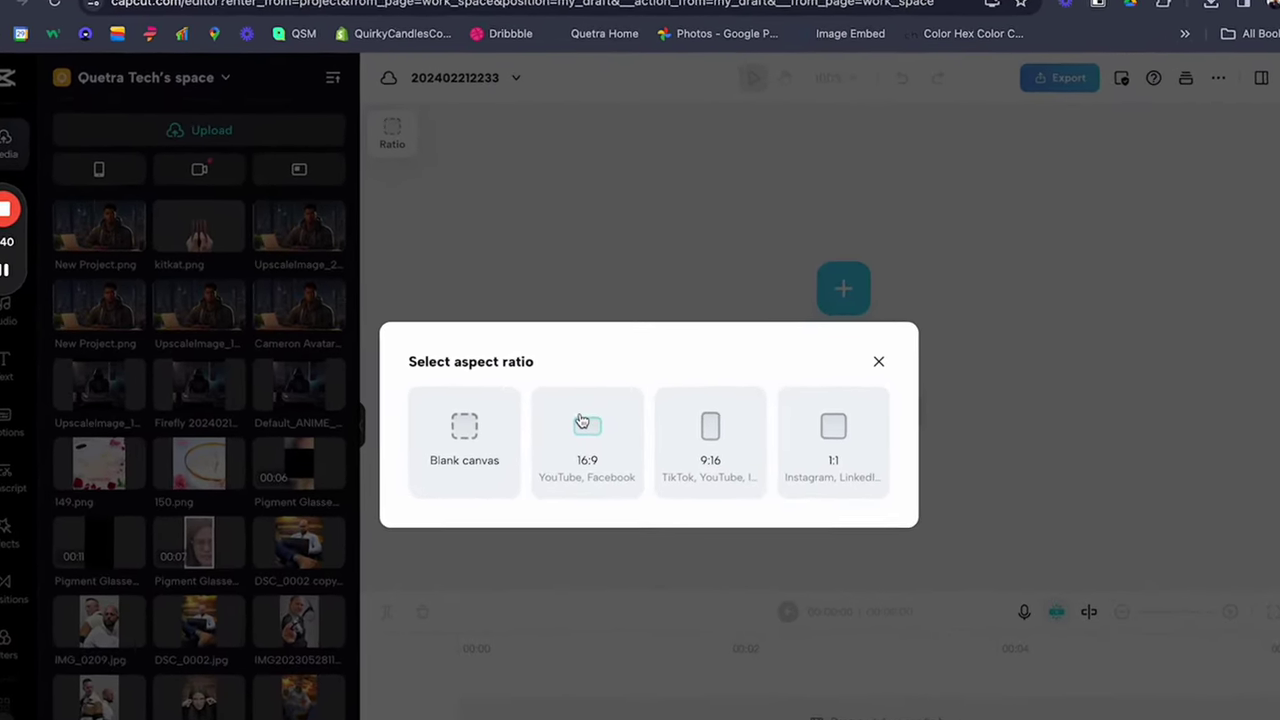
{"action": "left_click", "coordinate": [585, 425]}
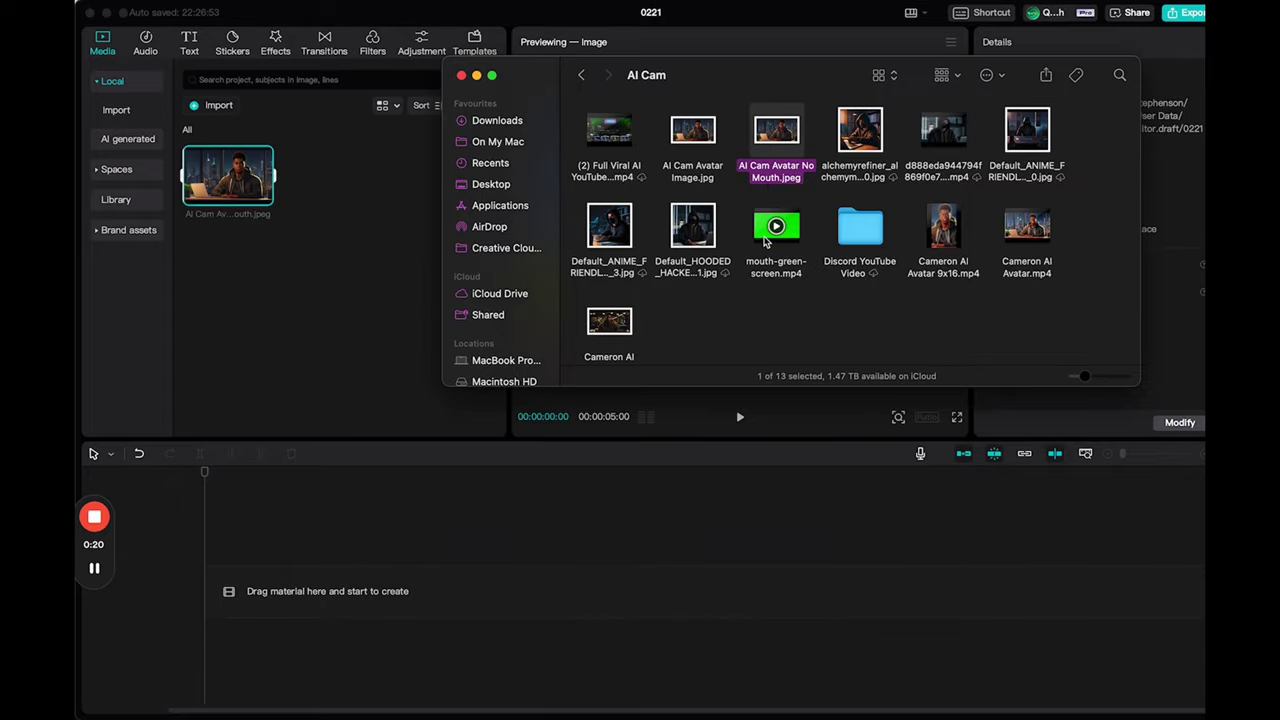
Import mouth-green-screen.mp4 and place it on the timeline above the avatar image.
{"action": "left_click", "coordinate": [767, 238]}
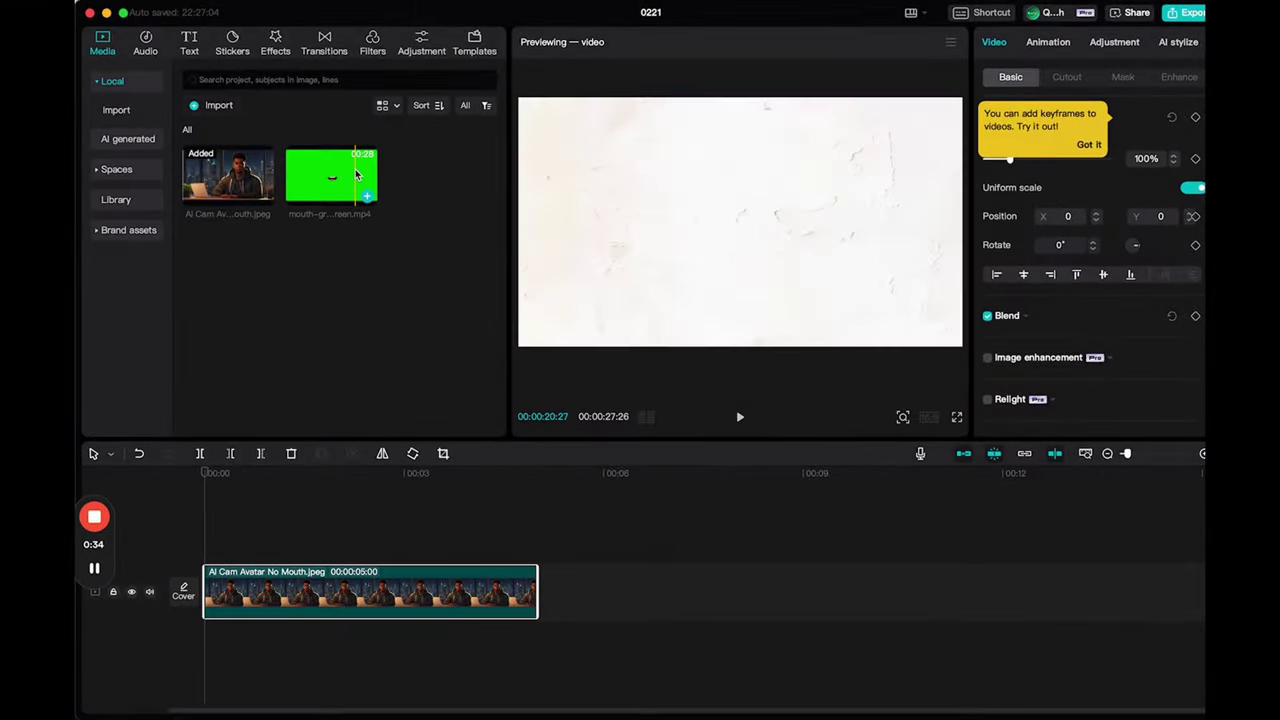
{"action": "left_click_drag", "start_coordinate": [331, 176], "coordinate": [206, 543]}
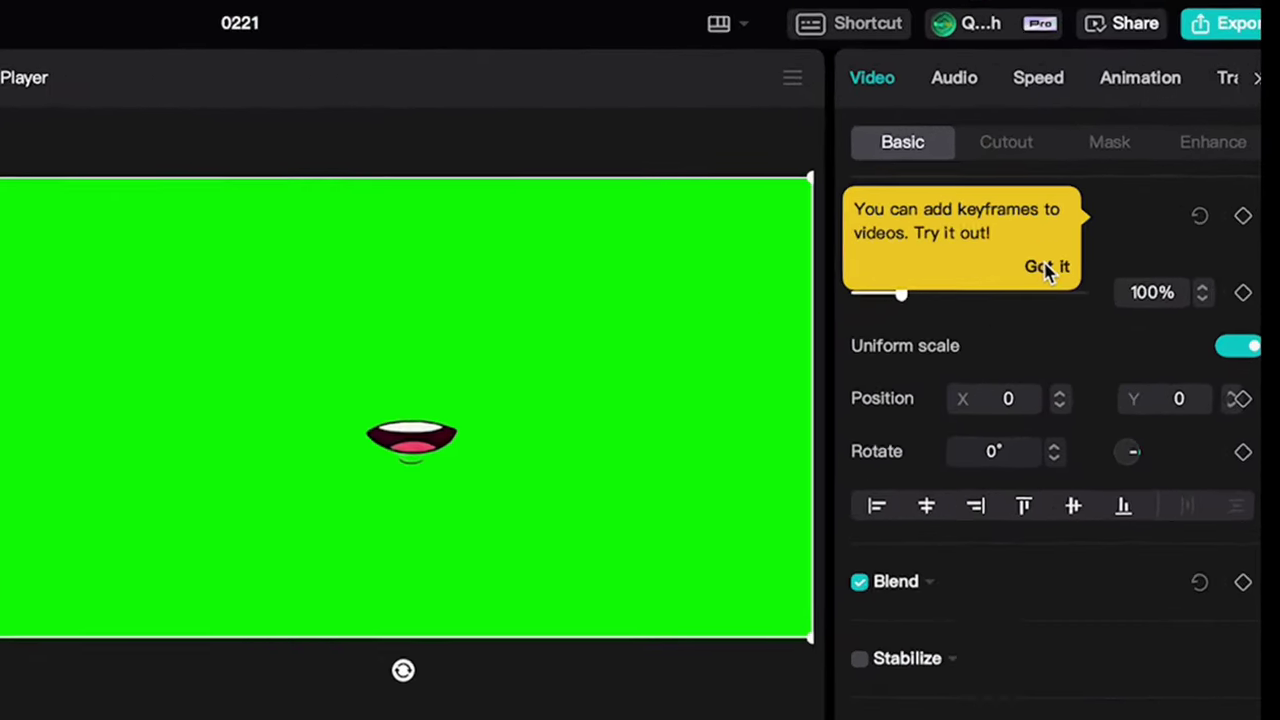
Chroma-key the mouth clip's green backdrop with Strength and Shadow set to 100.
{"action": "left_click", "coordinate": [1045, 268]}
{"action": "left_click", "coordinate": [1008, 143]}
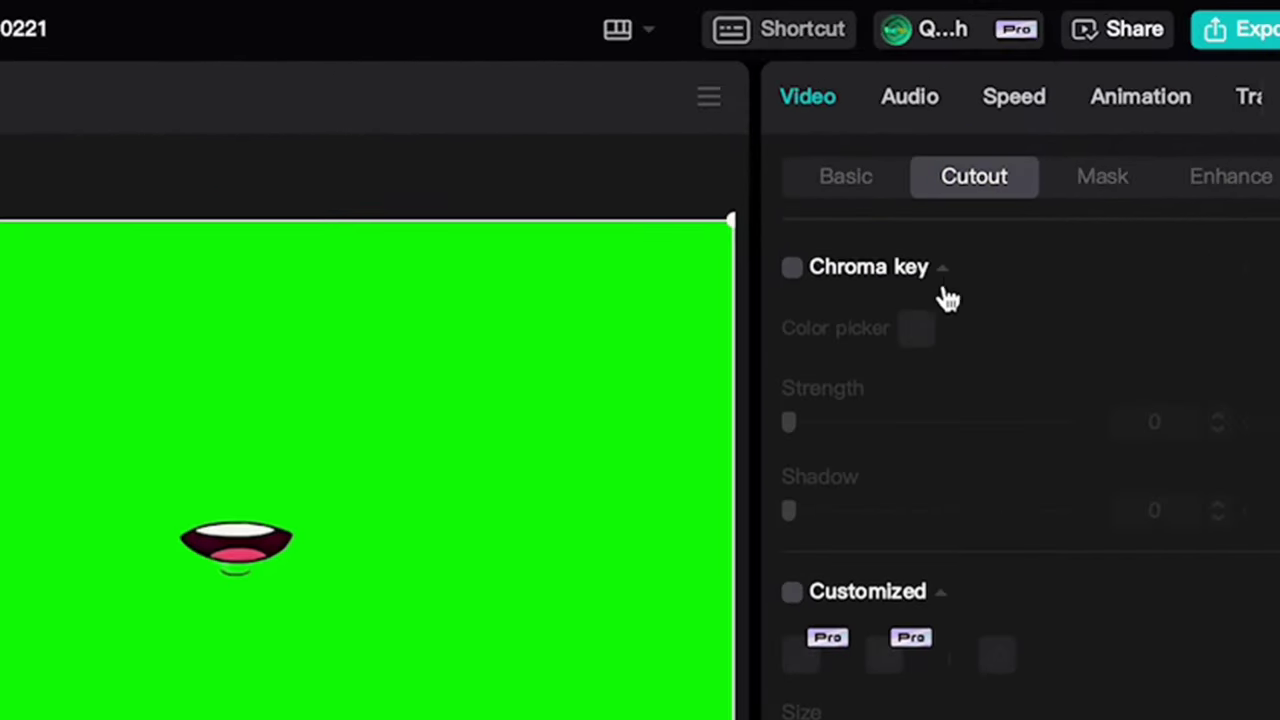
{"action": "left_click", "coordinate": [859, 215]}
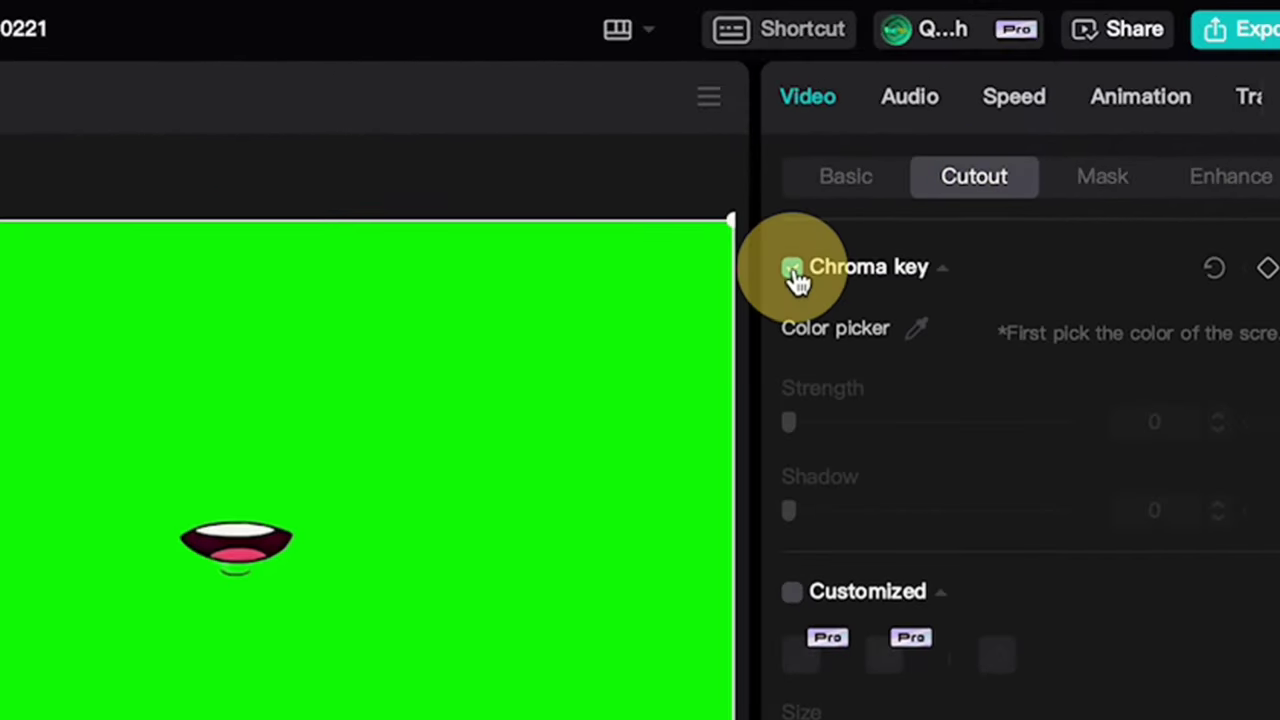
{"action": "left_click", "coordinate": [915, 328]}
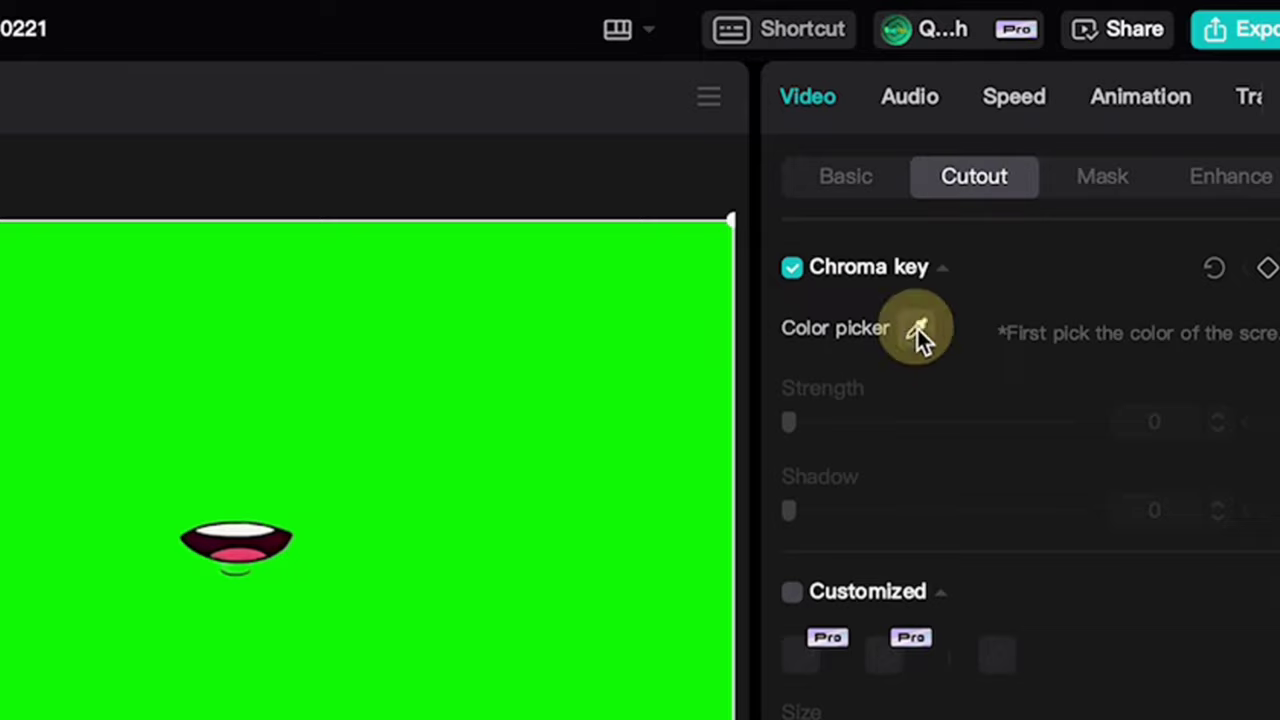
{"action": "left_click", "coordinate": [478, 508]}
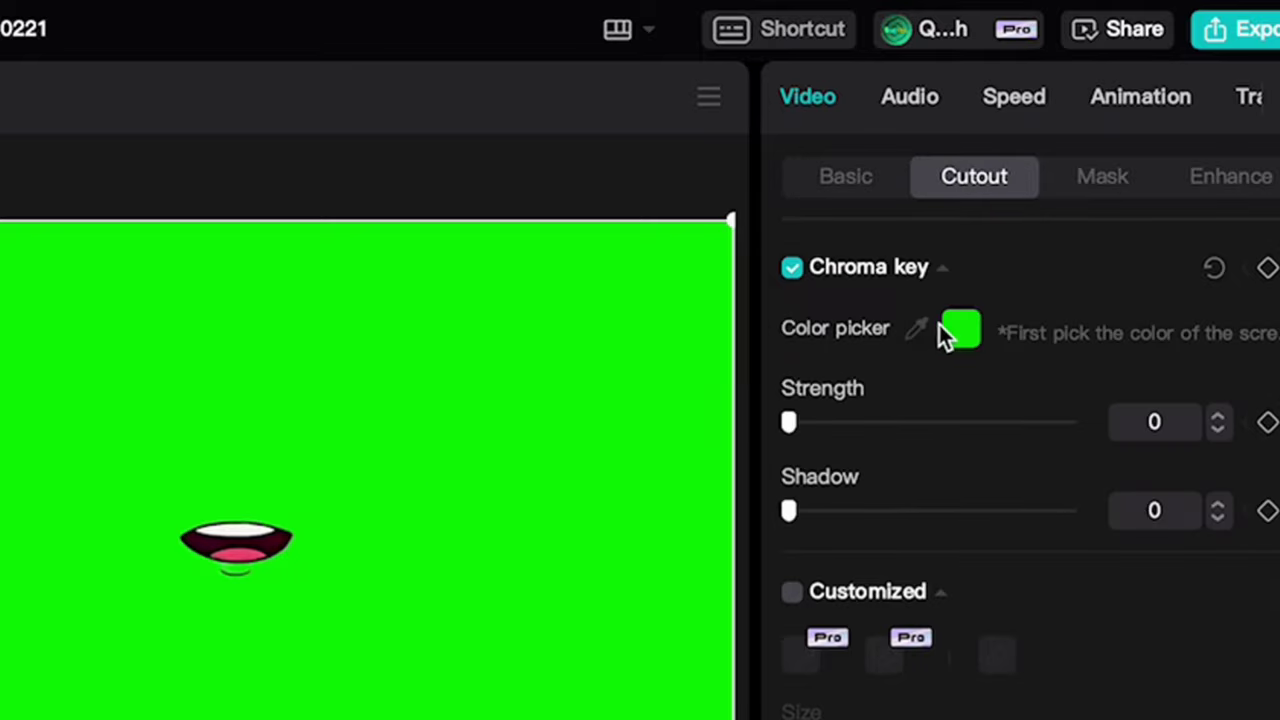
{"action": "left_click_drag", "start_coordinate": [792, 424], "coordinate": [1113, 427]}
{"action": "left_click_drag", "start_coordinate": [788, 509], "coordinate": [1095, 532]}
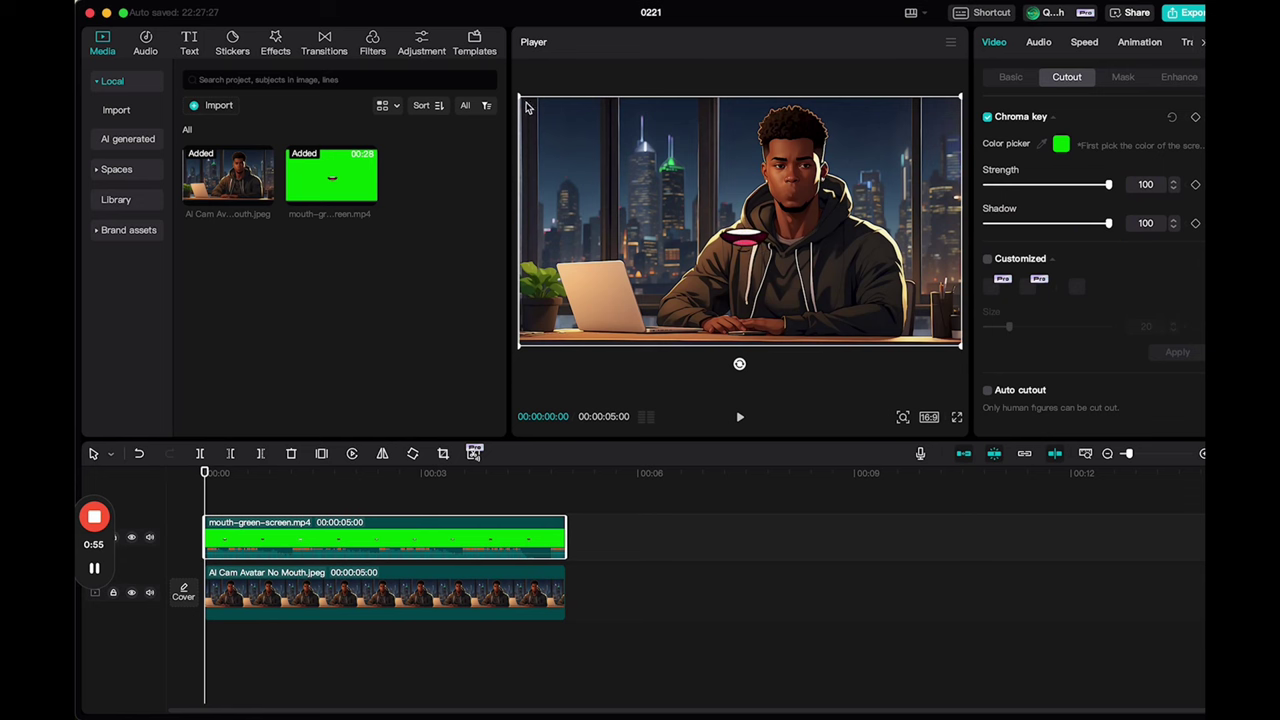
Shrink the mouth onto the avatar's face and select the background avatar image.
{"action": "left_click_drag", "start_coordinate": [521, 96], "coordinate": [654, 188]}
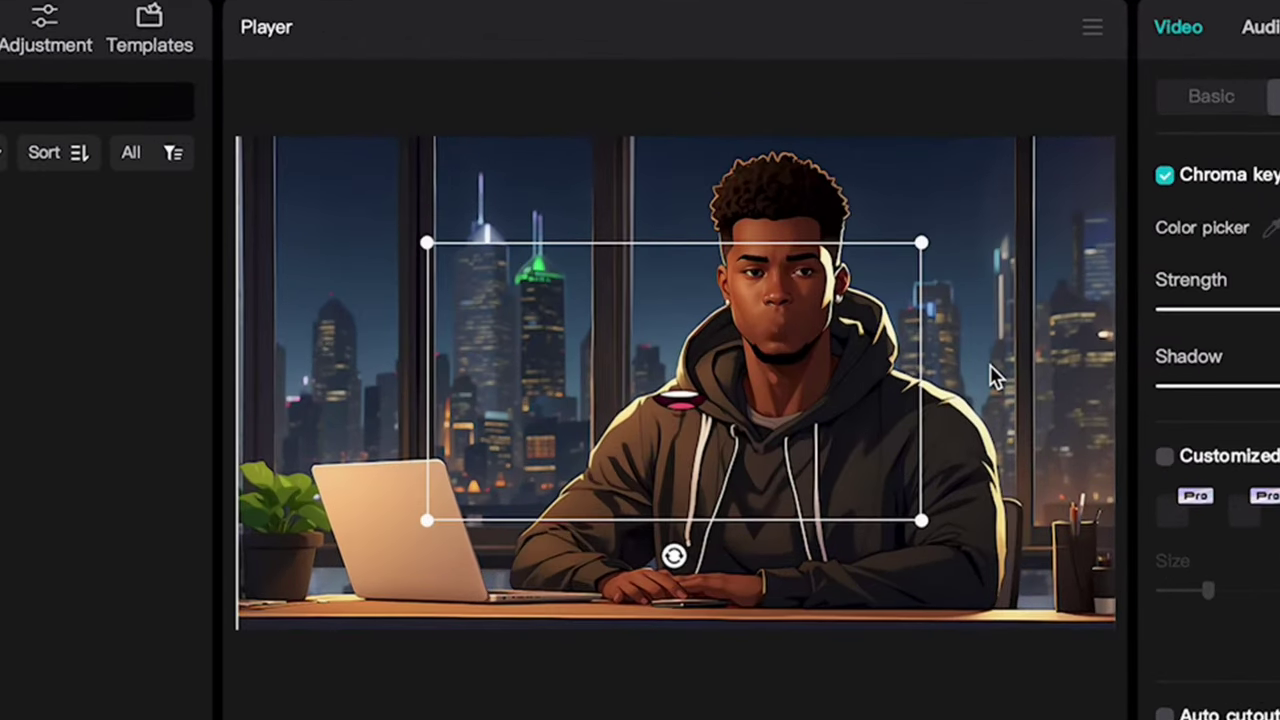
{"action": "left_click", "coordinate": [990, 370]}
{"action": "scroll", "coordinate": [985, 370], "scroll_direction": "up", "scroll_amount": 3}
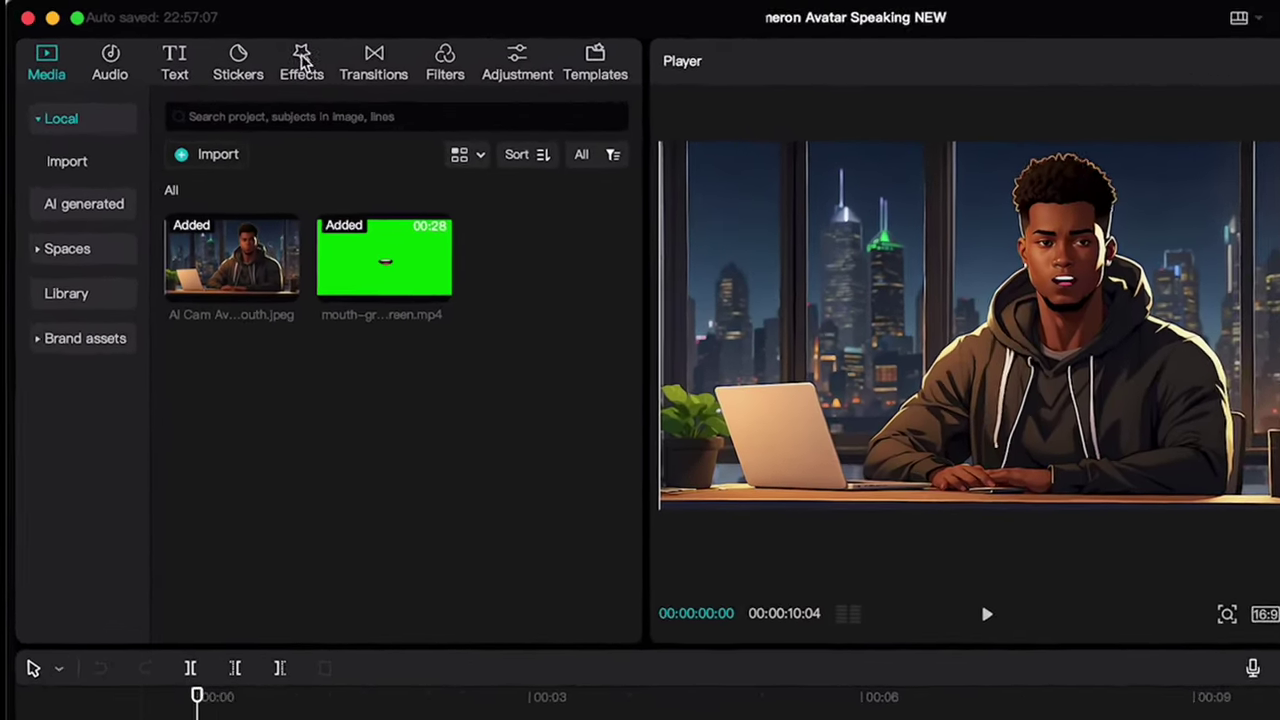
Add the Edge Glow effect and stretch it across the full length of both clips.
{"action": "left_click", "coordinate": [266, 42]}
{"action": "left_click", "coordinate": [262, 82]}
{"action": "type", "text": "EDGE GLOW"}
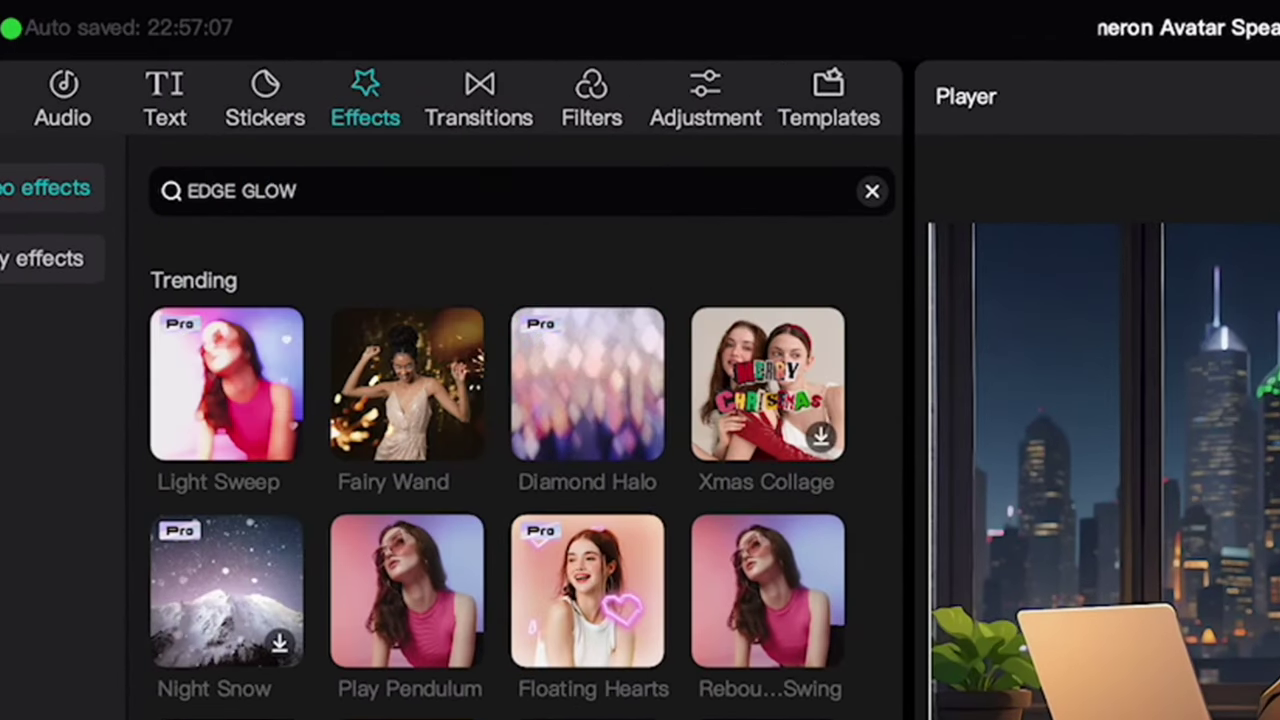
{"action": "key", "text": "Return"}
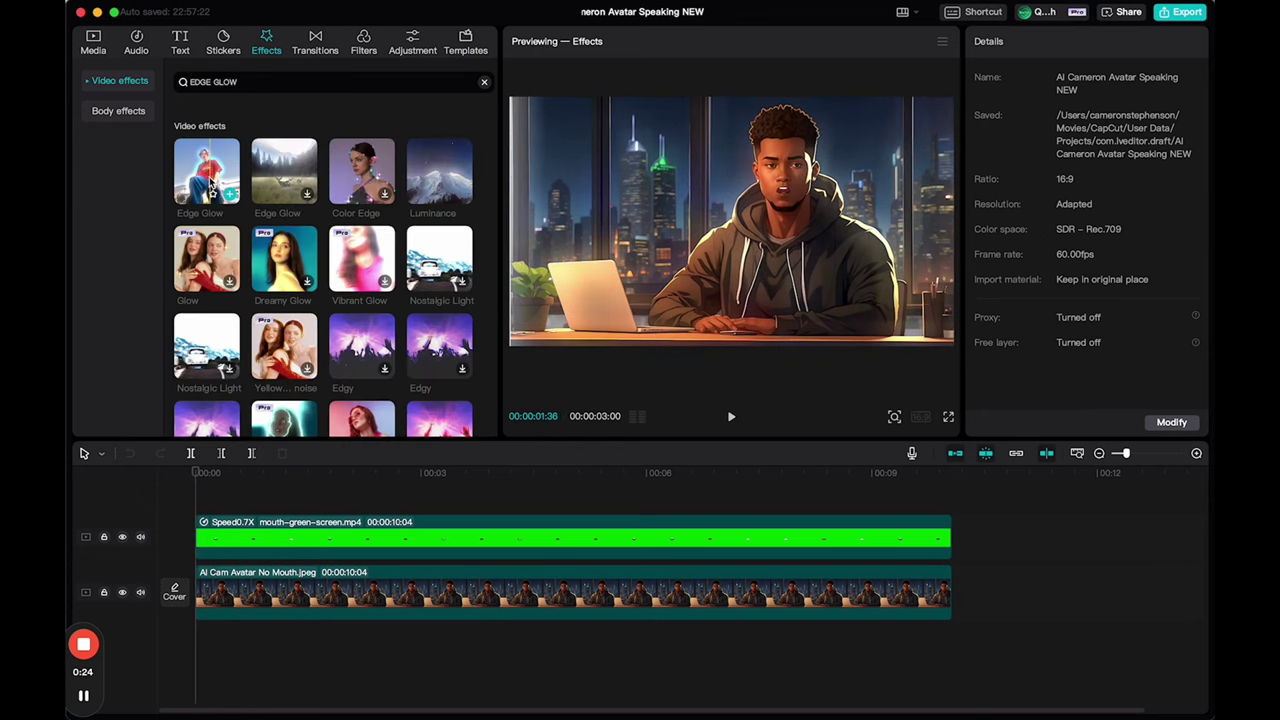
{"action": "left_click", "coordinate": [229, 195]}
{"action": "left_click_drag", "start_coordinate": [421, 522], "coordinate": [938, 525]}
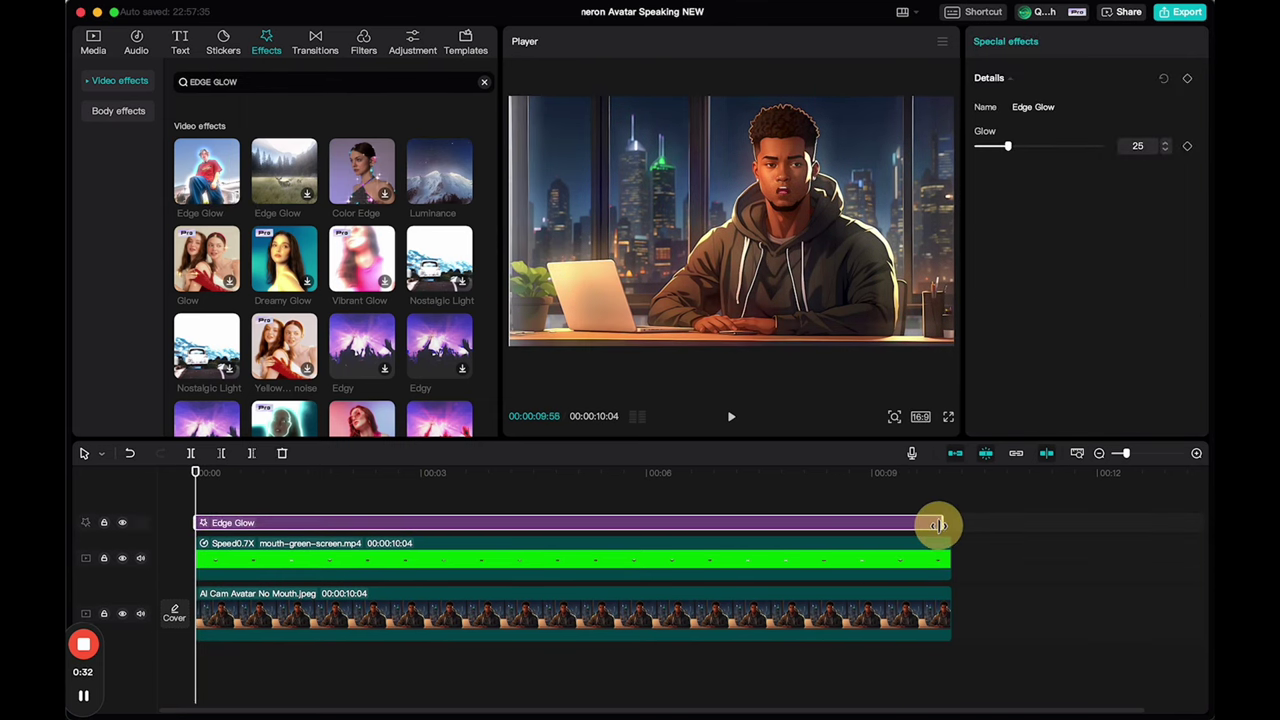
Add the Gold Sparkles effect and stretch it to the end of the video.
{"action": "type", "text": "GOLD SPARKLES"}
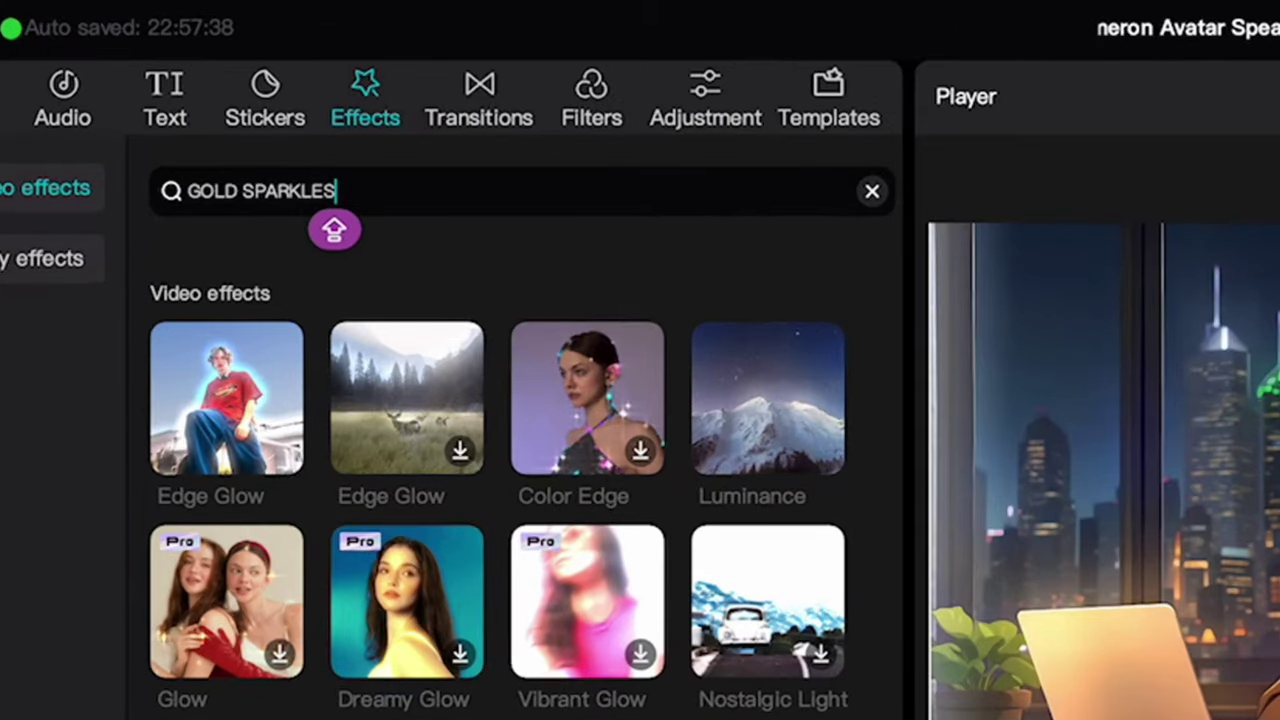
{"action": "key", "text": "Return"}
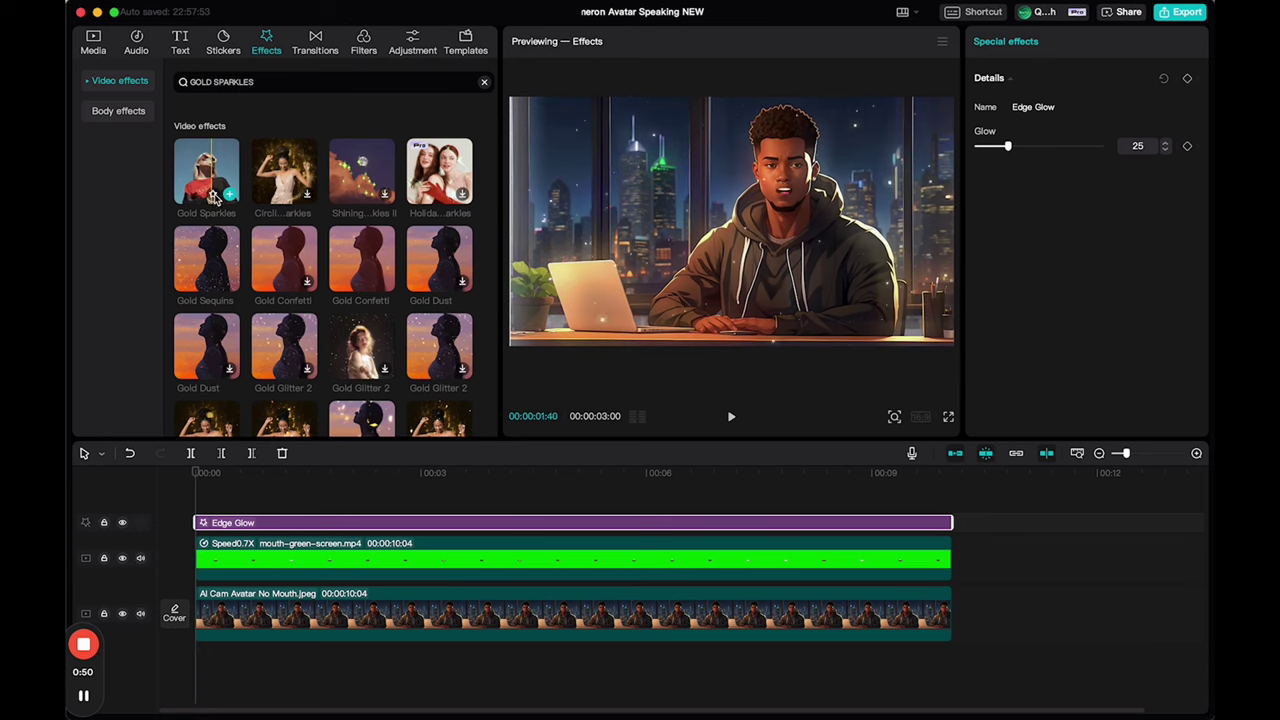
{"action": "left_click", "coordinate": [230, 196]}
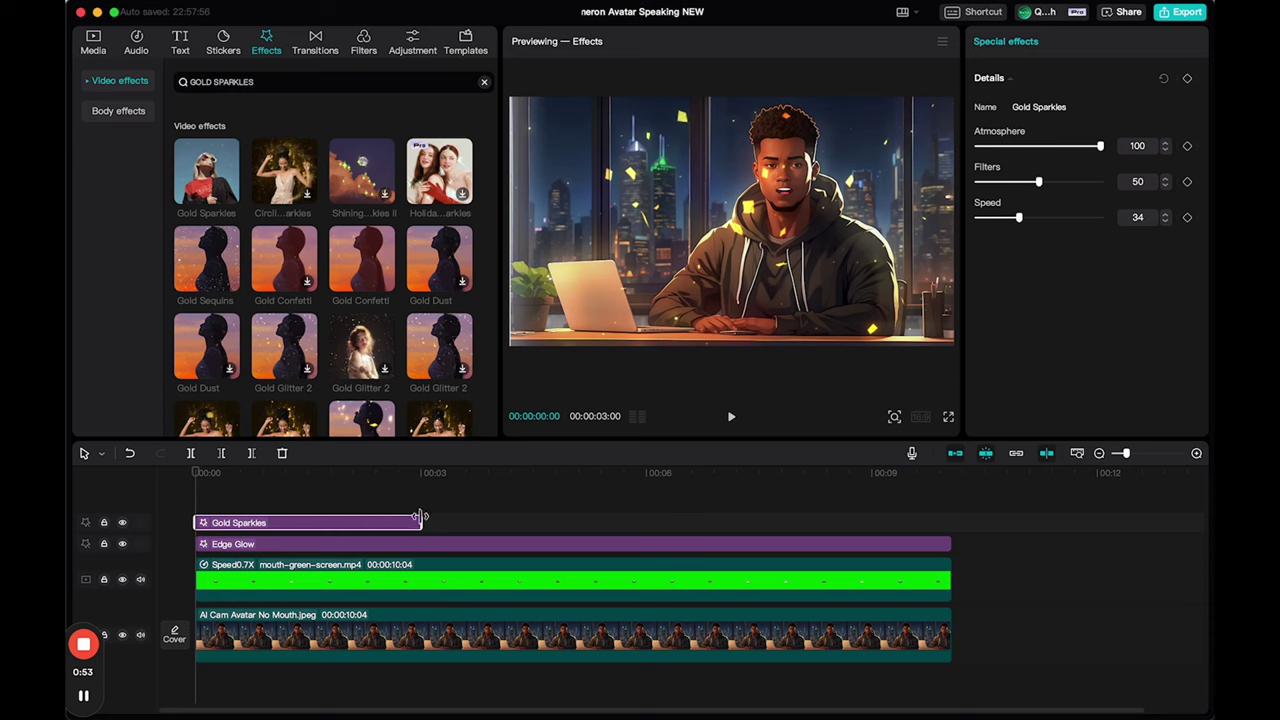
{"action": "left_click_drag", "start_coordinate": [481, 518], "coordinate": [952, 520]}
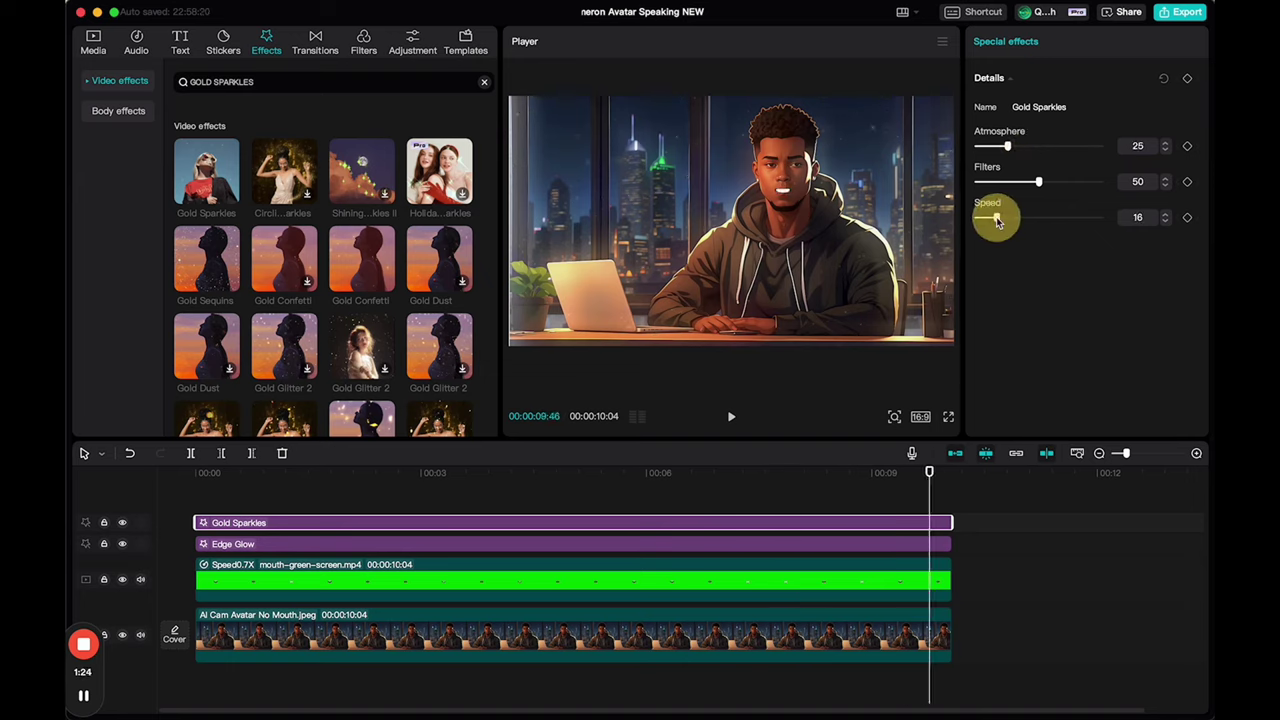
{"action": "left_click", "coordinate": [438, 508]}
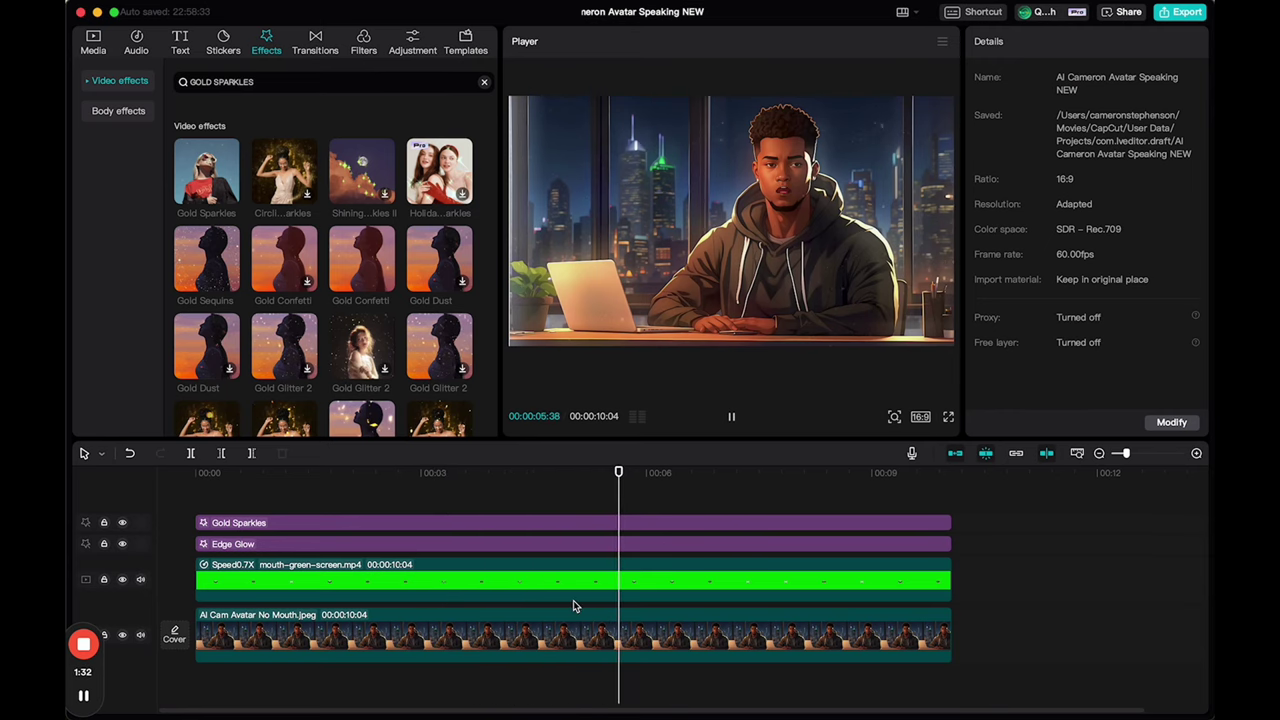
Place the Hit body effect at the start of the video.
{"action": "left_click", "coordinate": [118, 110]}
{"action": "type", "text": "HIT"}
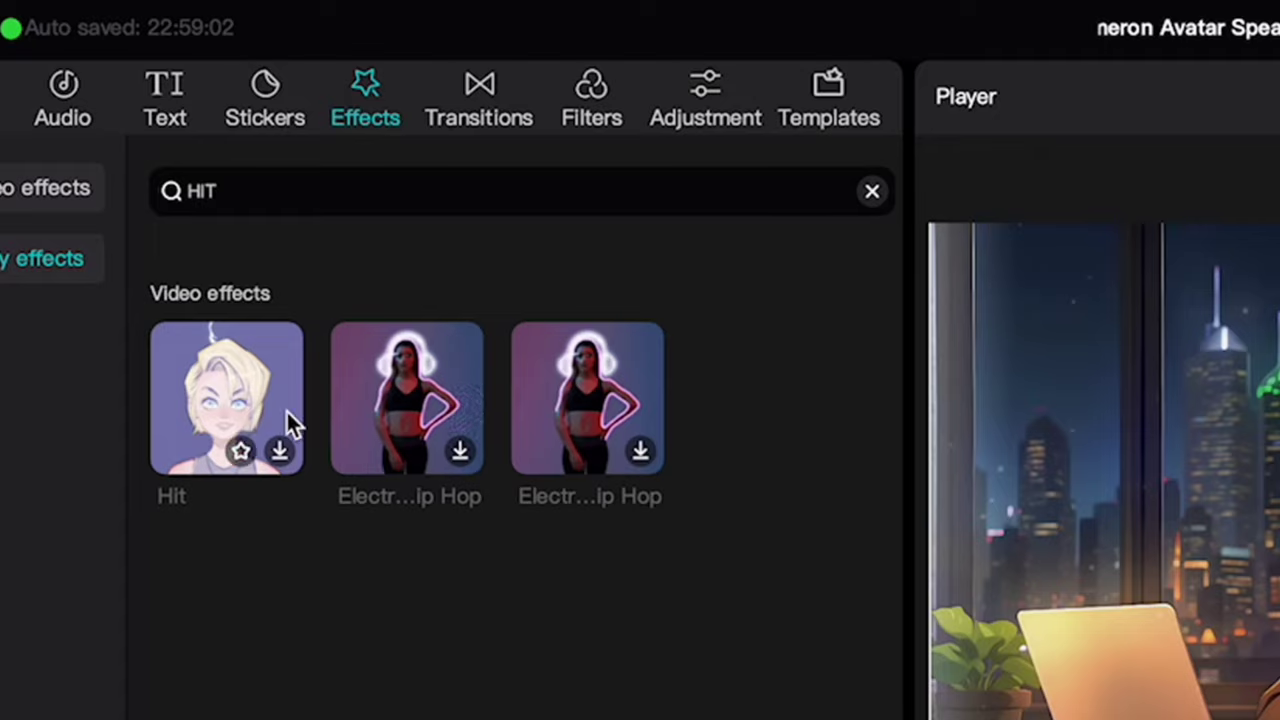
{"action": "left_click_drag", "start_coordinate": [269, 346], "coordinate": [221, 448]}
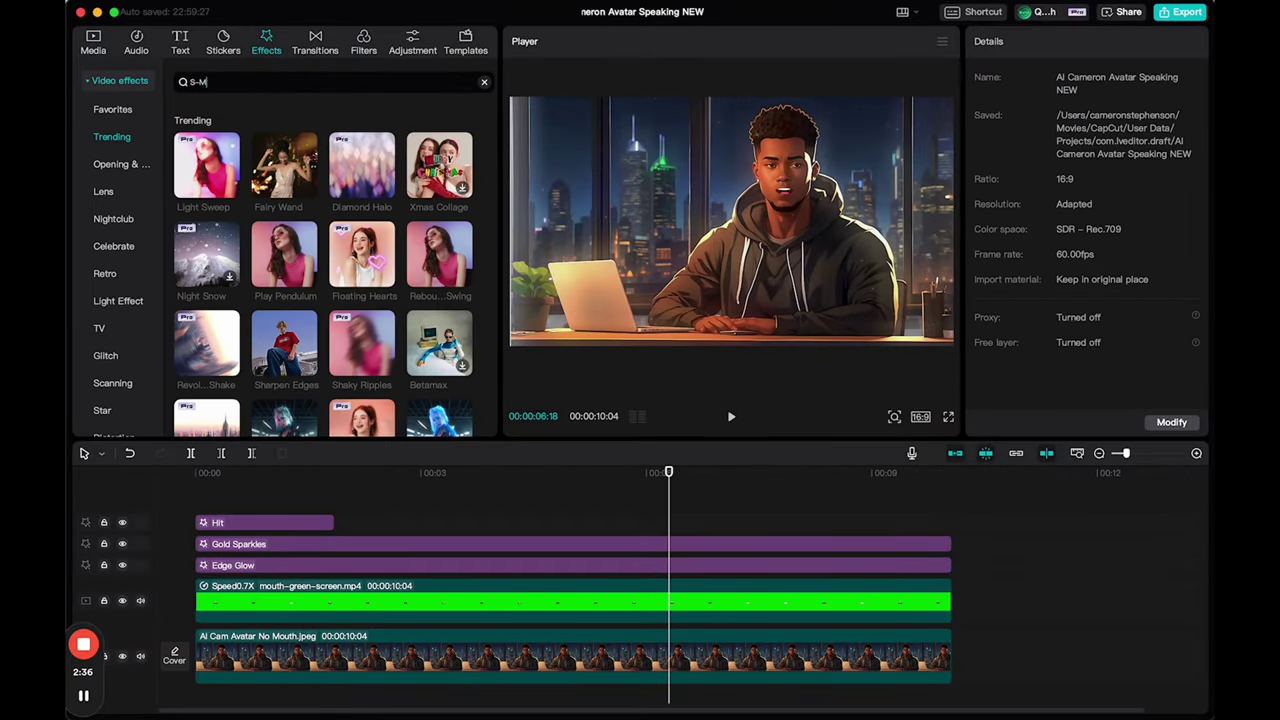
Search for the S-MOVEMENT effect and show the customized Adjustment options.
{"action": "type", "text": "S-MOVEMENT"}
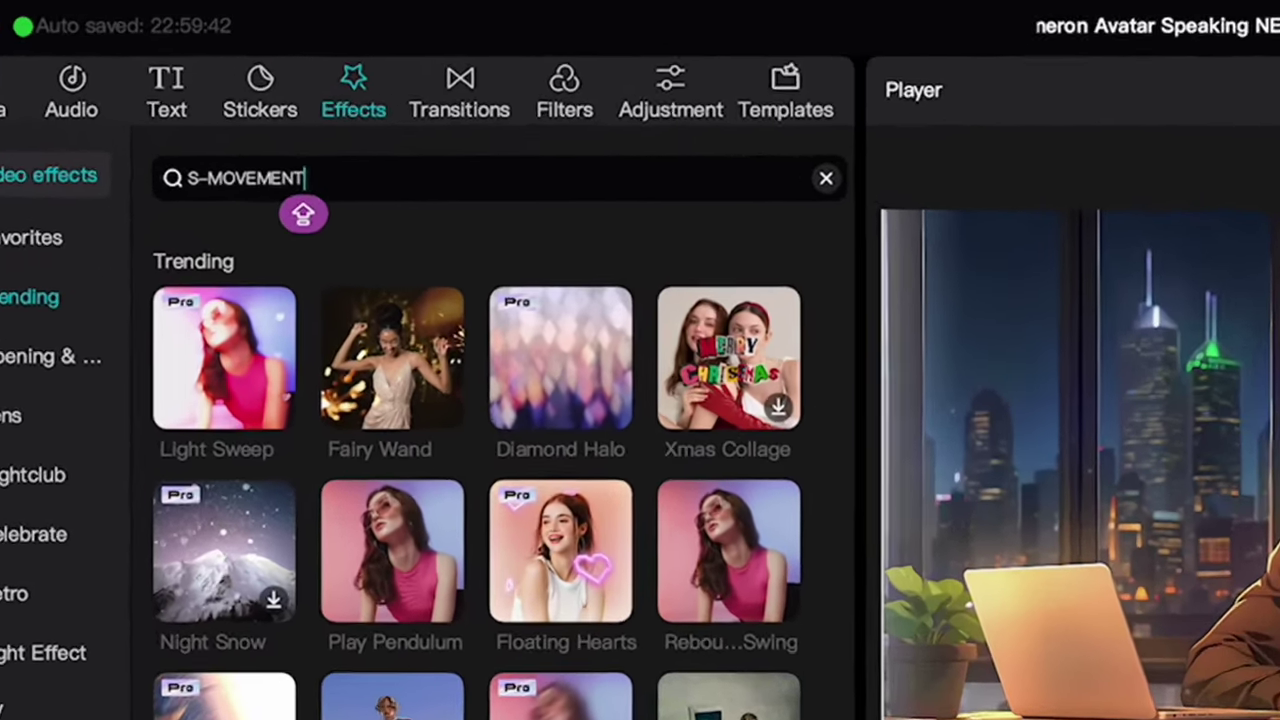
{"action": "key", "text": "Return"}
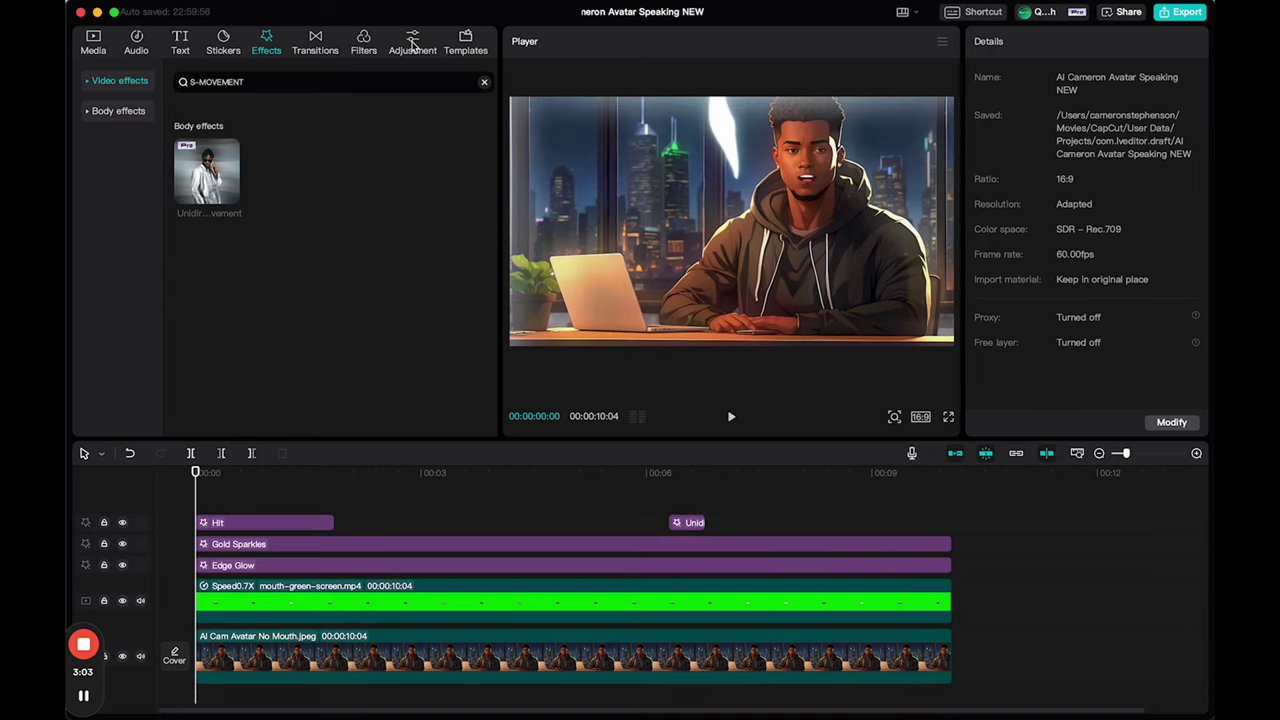
{"action": "left_click", "coordinate": [413, 45]}
{"action": "left_click", "coordinate": [232, 150]}
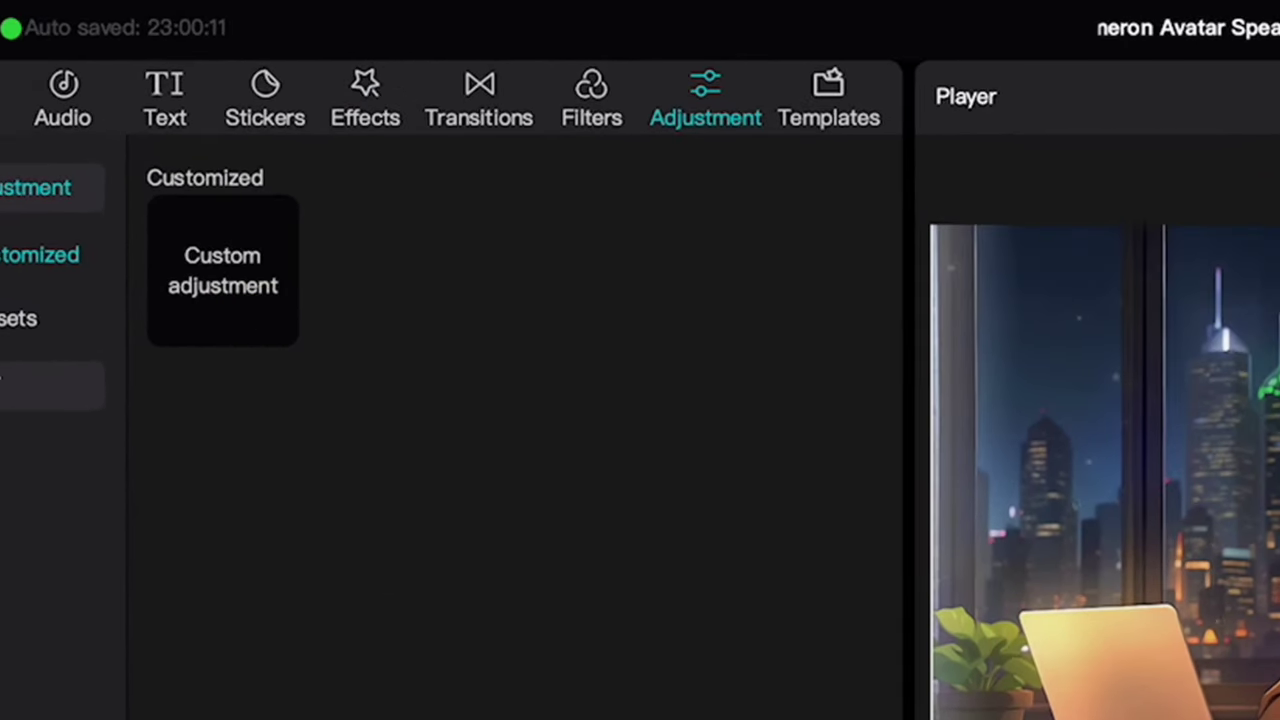